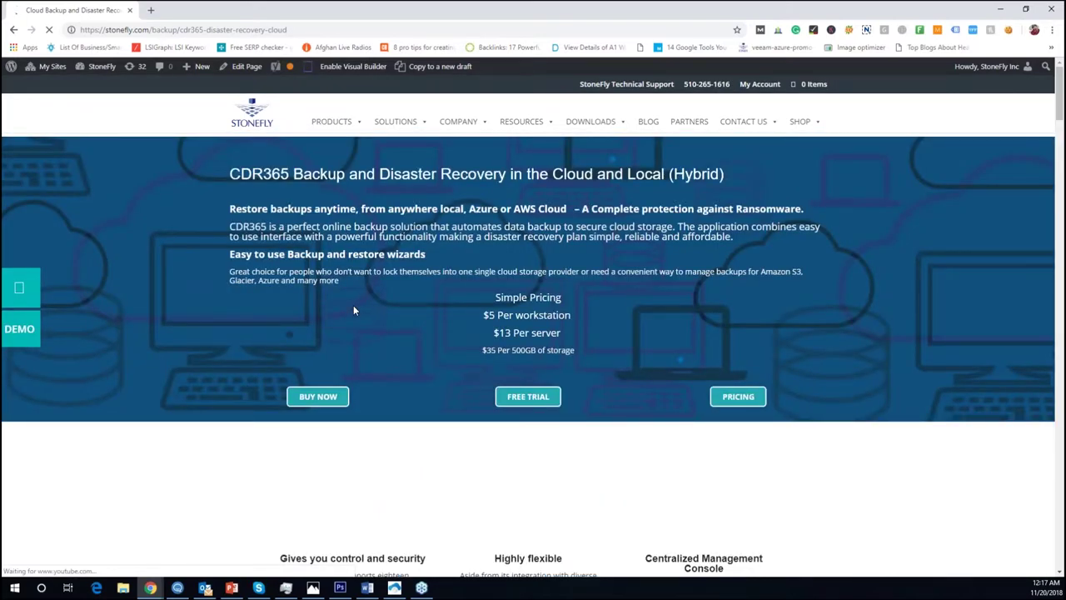
Look over the CDR365 Backup and Disaster Recovery product page and open its free trial form.
scroll(358, 312, "down", 3)
scroll(361, 312, "down", 6)
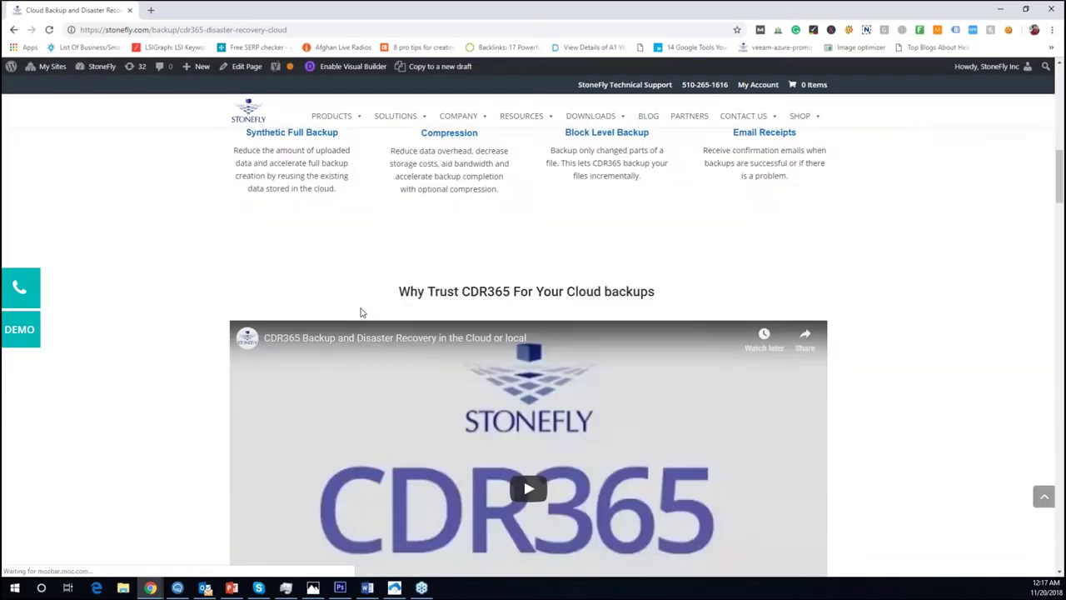
scroll(361, 313, "up", 1)
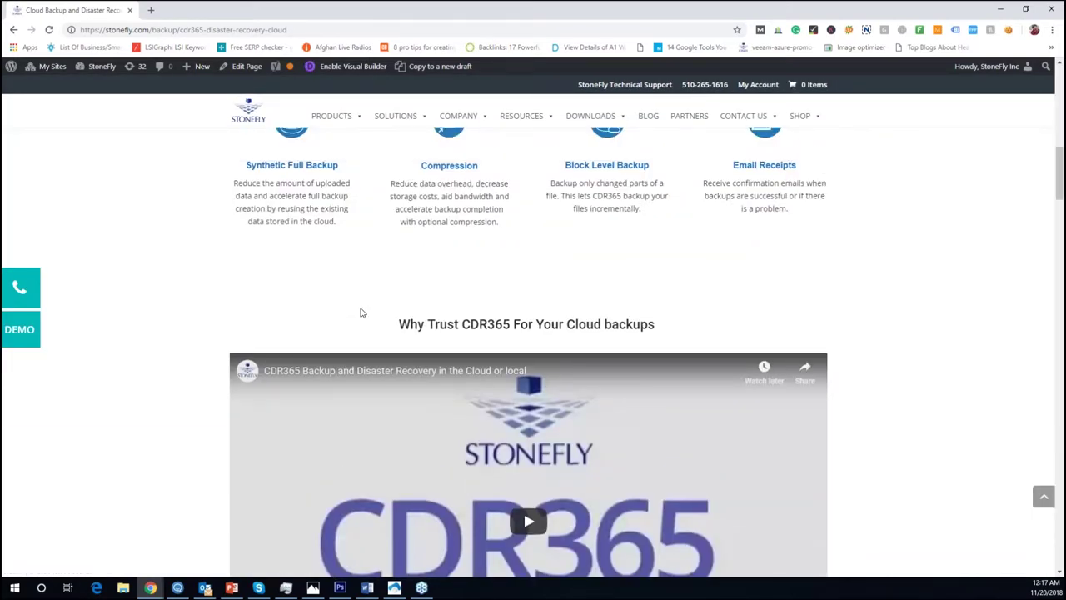
scroll(361, 312, "up", 5)
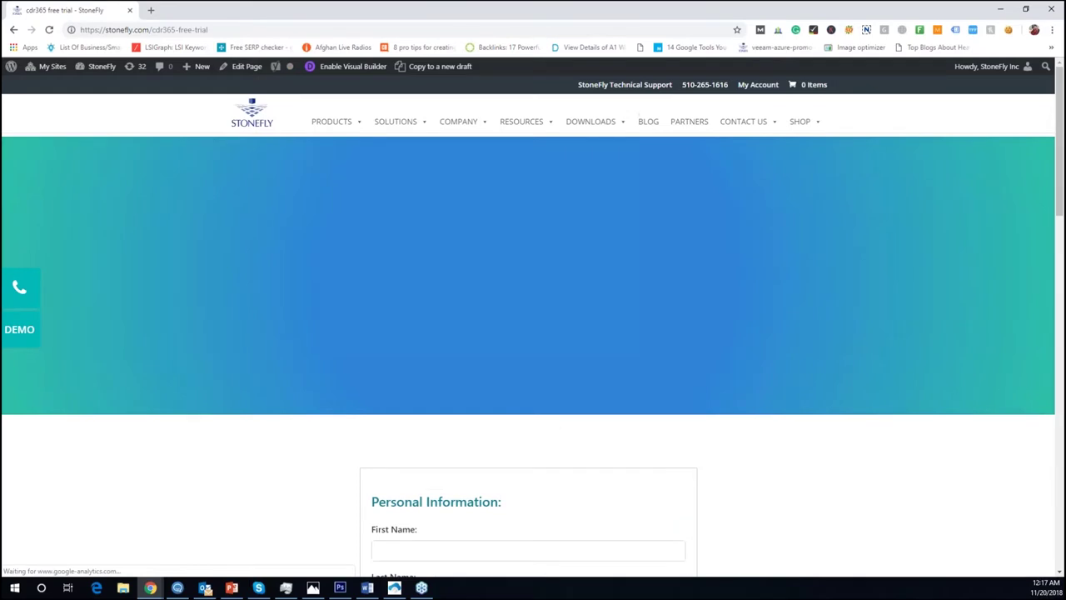
Fill in the trial form's name, email, company name and address from the browser's saved autofill entry.
scroll(435, 249, "down", 4)
left_click(435, 248)
key("Down")
key("Return")
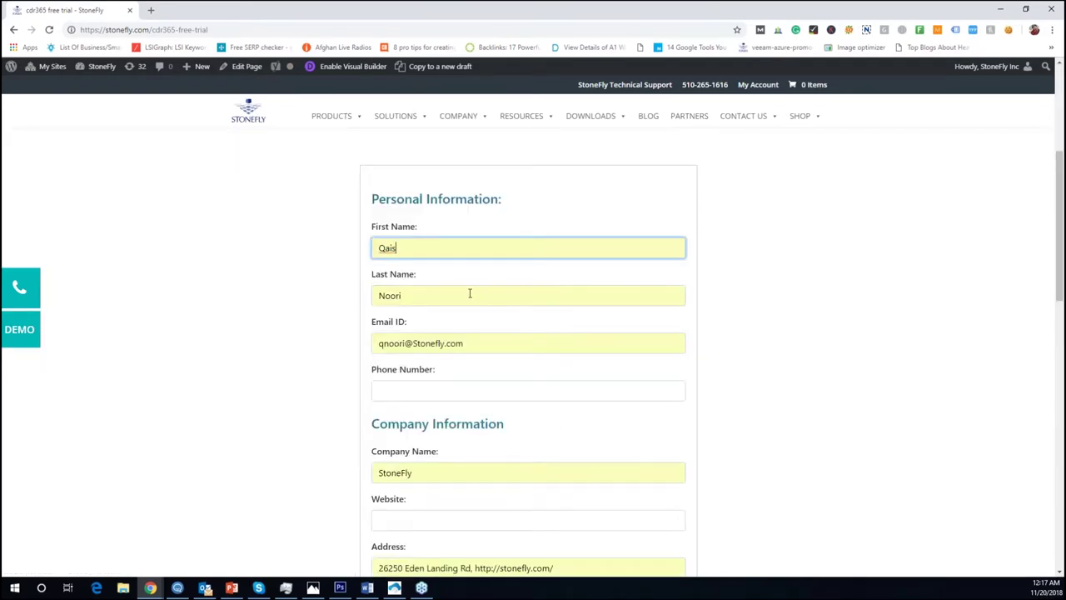
Examine the trial form's company and account information fields, especially the current trial storage allowance.
scroll(578, 311, "down", 3)
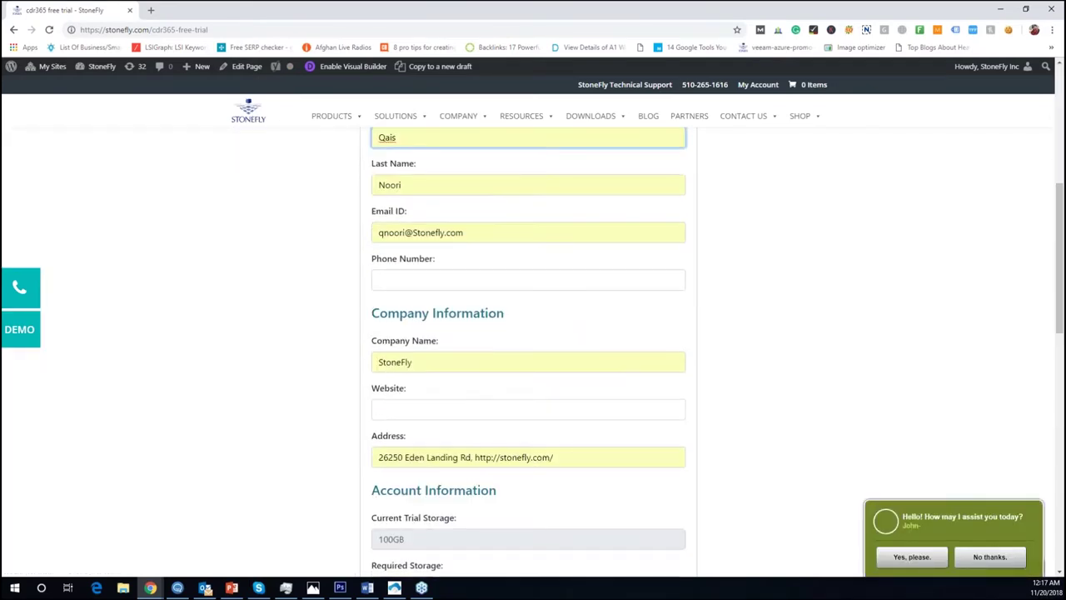
scroll(512, 284, "down", 3)
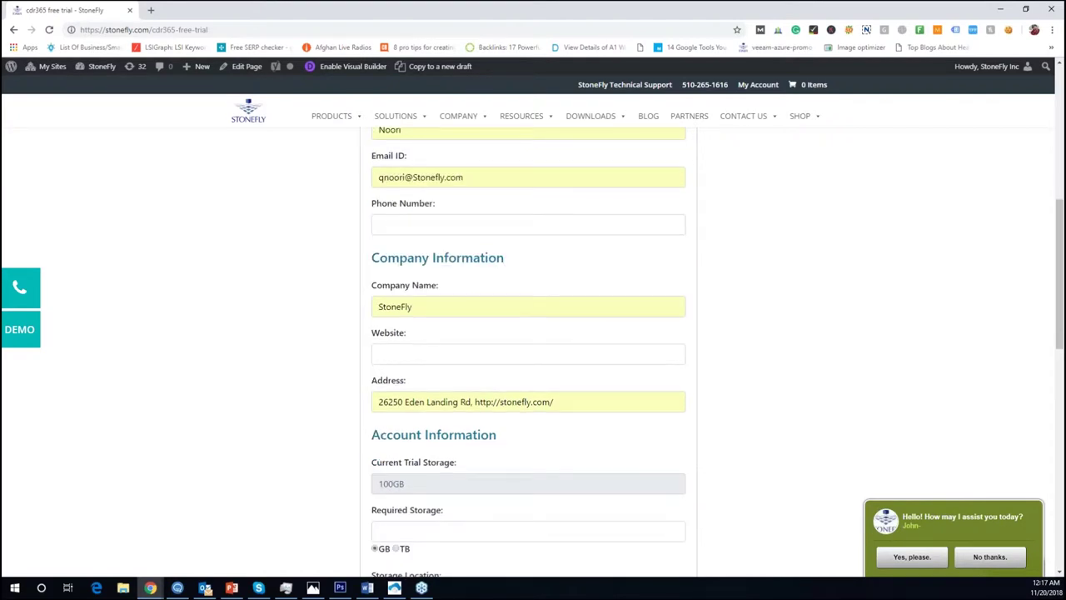
scroll(376, 266, "down", 1)
left_click_drag(376, 263, 414, 264)
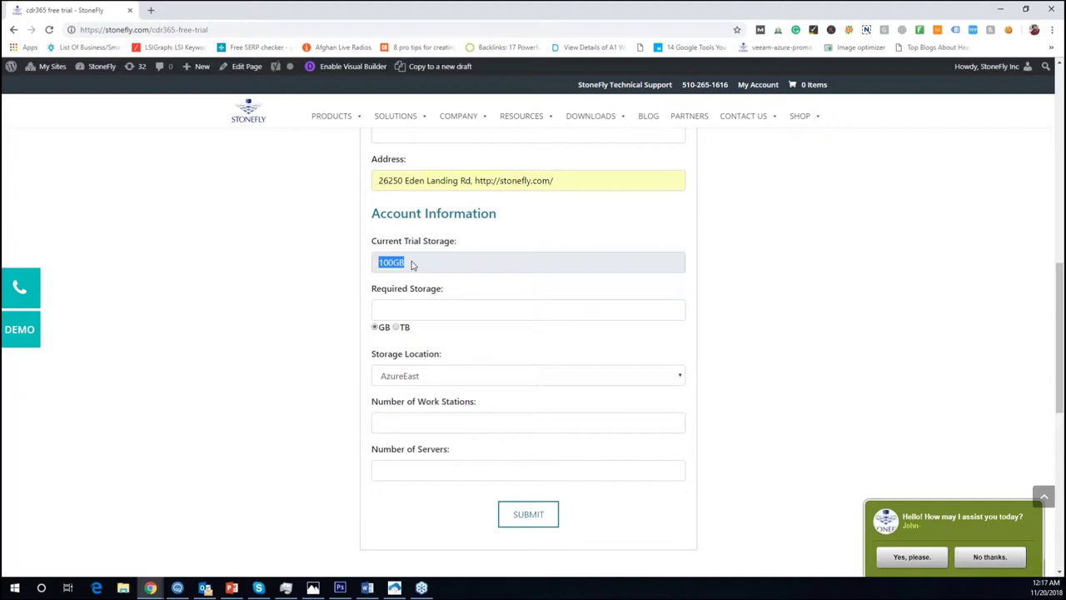
left_click(414, 265)
double_click(395, 261)
left_click(477, 263)
scroll(469, 278, "up", 1)
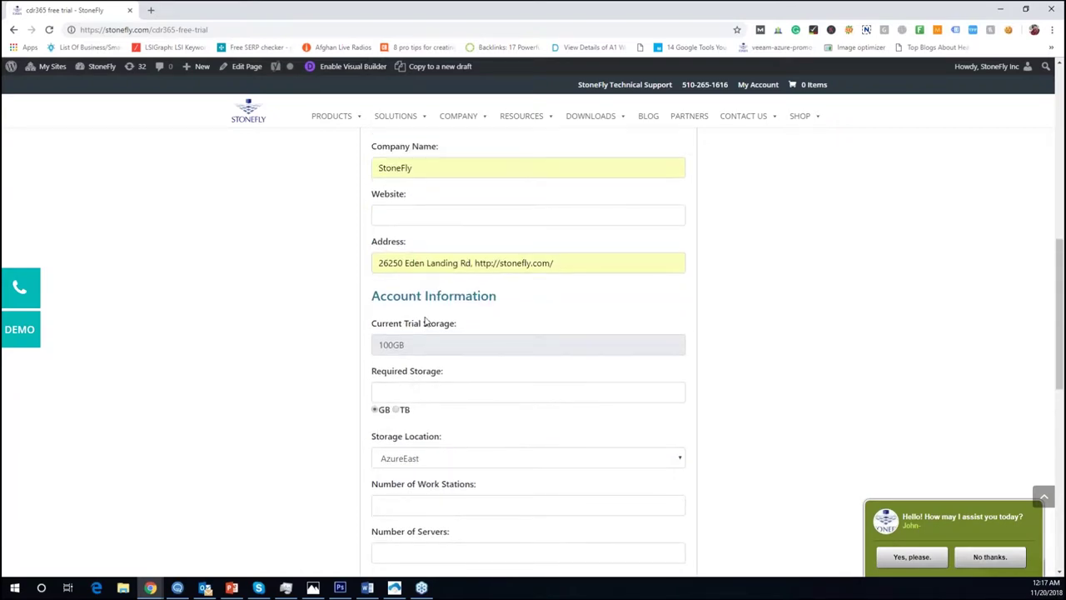
scroll(426, 321, "up", 1)
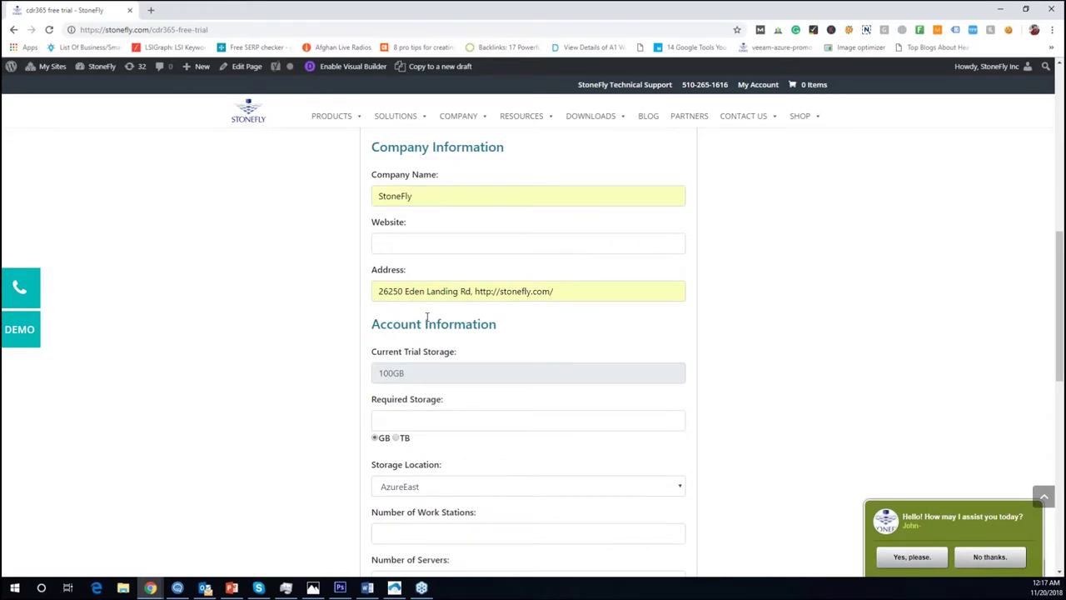
scroll(429, 317, "up", 2)
scroll(430, 318, "up", 3)
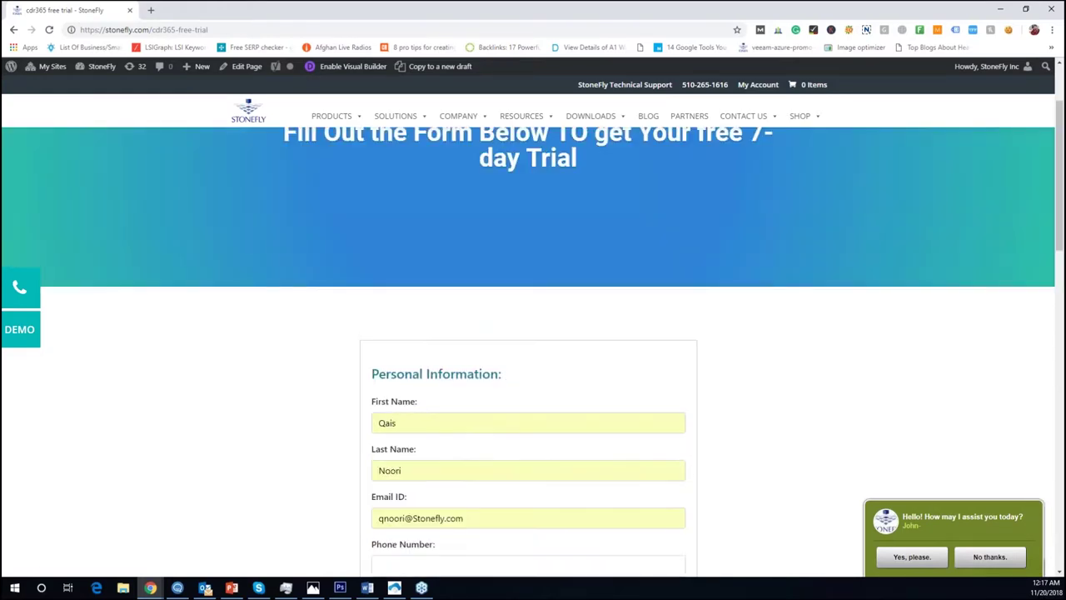
scroll(420, 338, "down", 2)
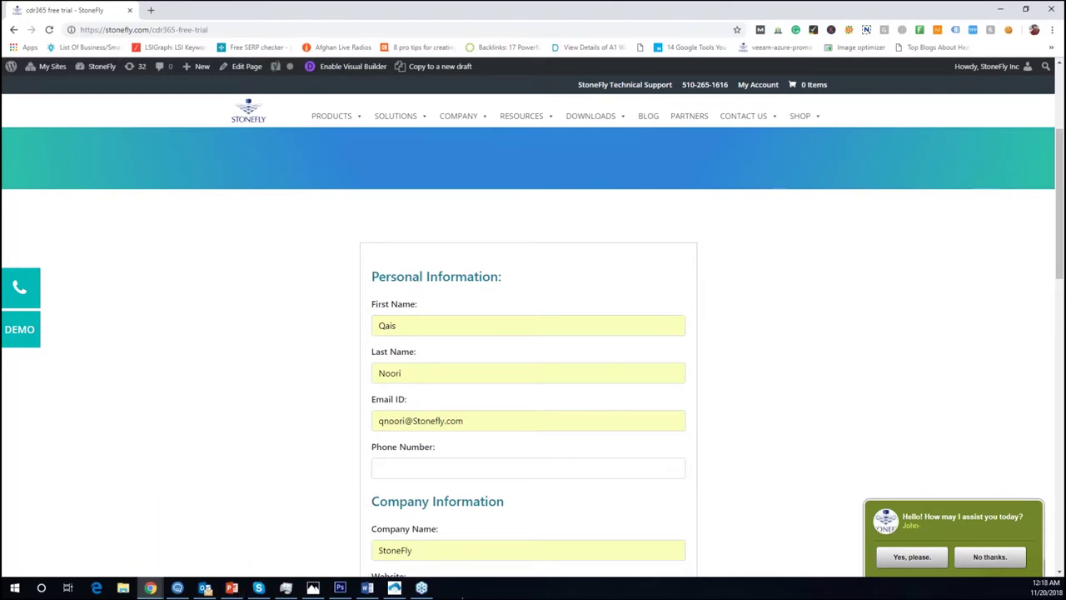
Switch to Online Backup Image Based Edition and briefly open the file backup plan wizard, then cancel it.
mouse_move(395, 588)
mouse_move(399, 560)
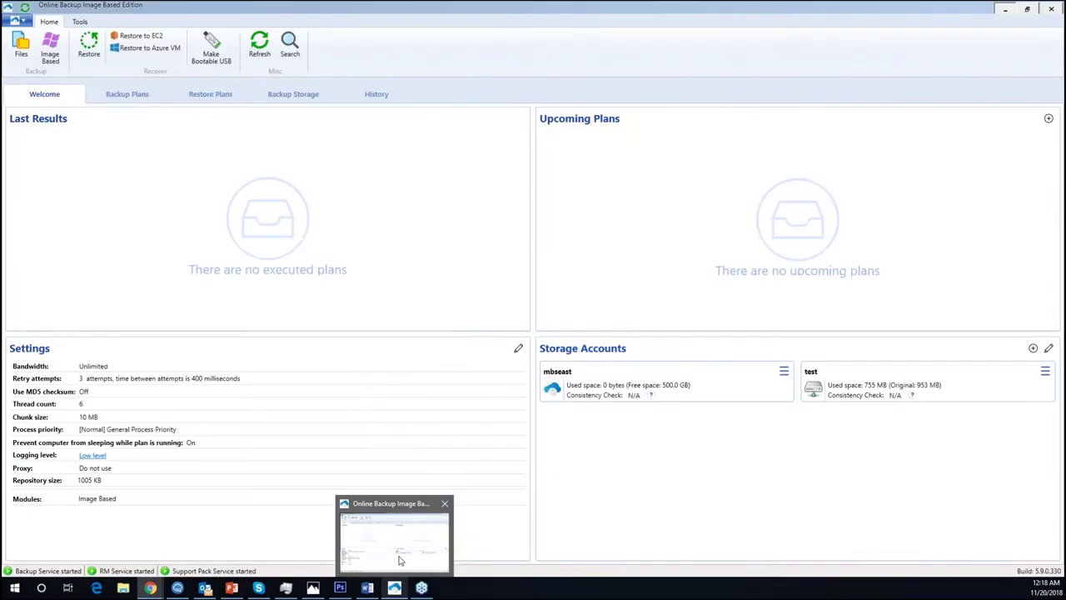
left_click(399, 560)
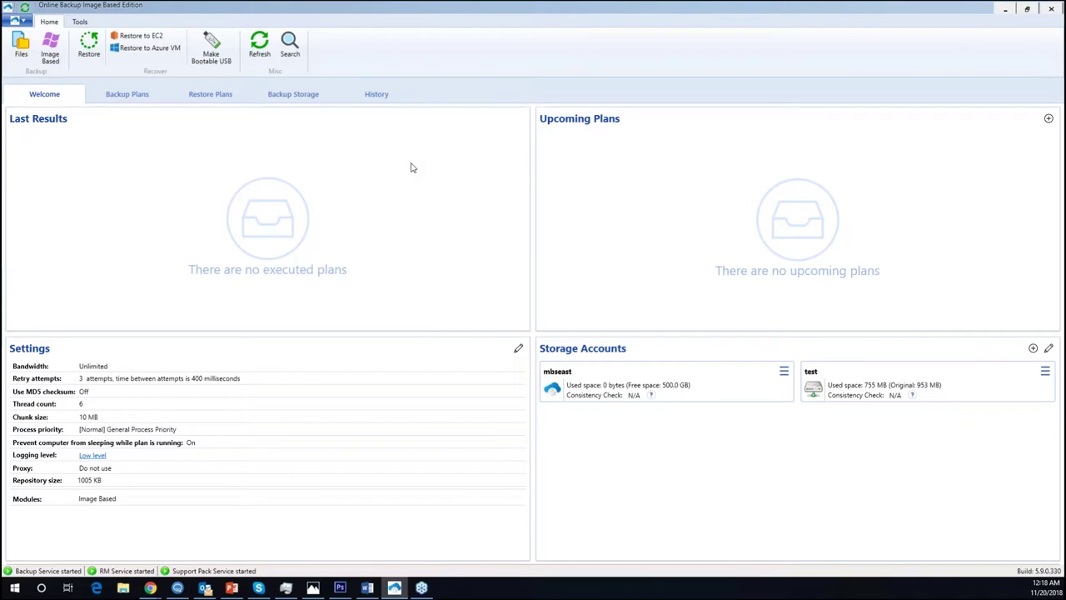
left_click(23, 52)
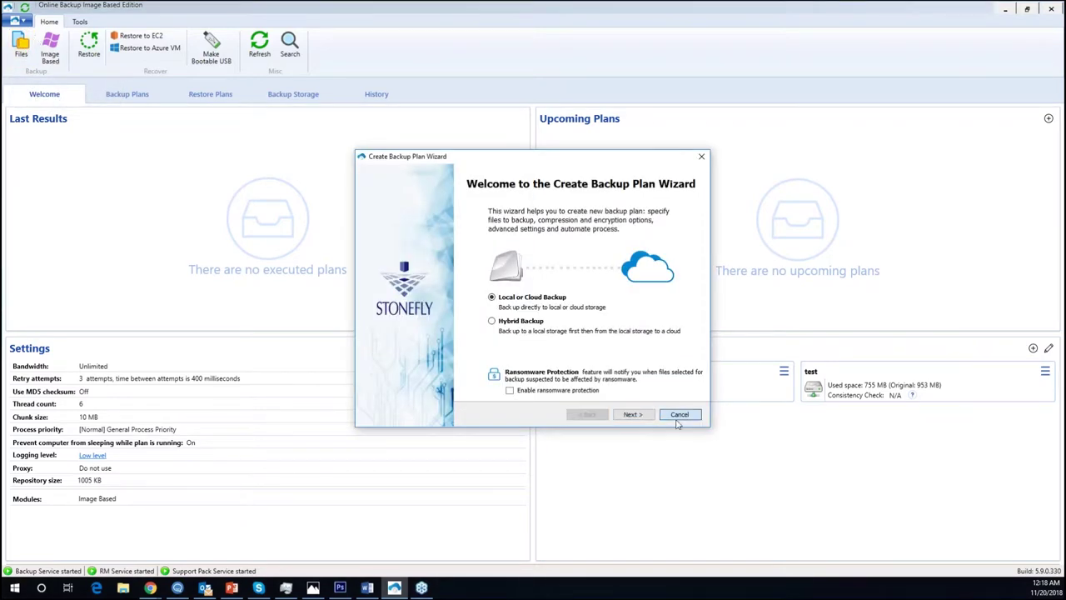
left_click(679, 415)
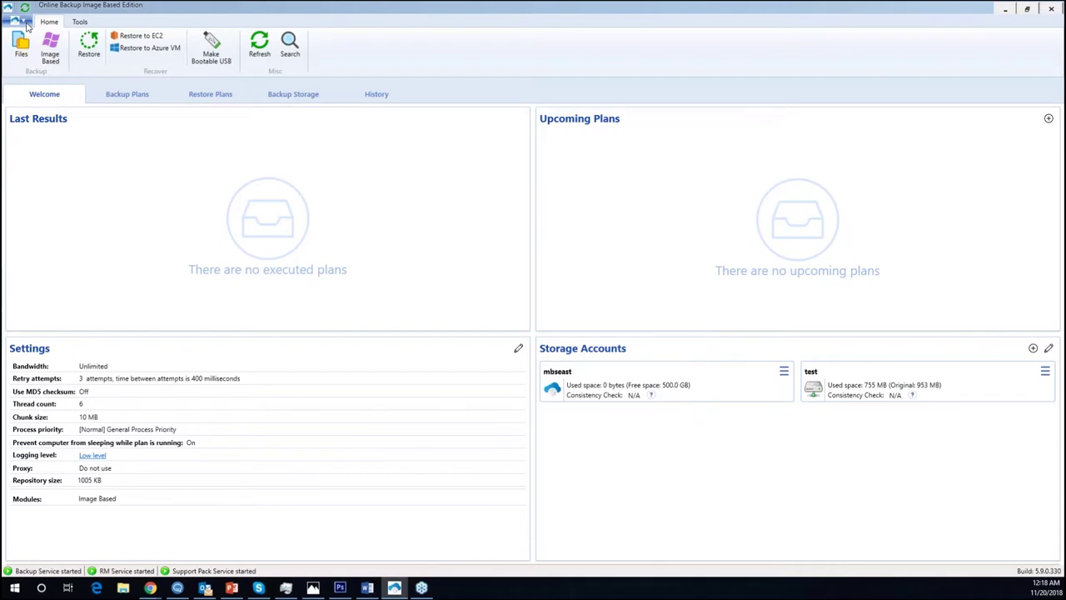
Sign in to the online backup account with Image Based Edition as the product edition.
left_click(18, 20)
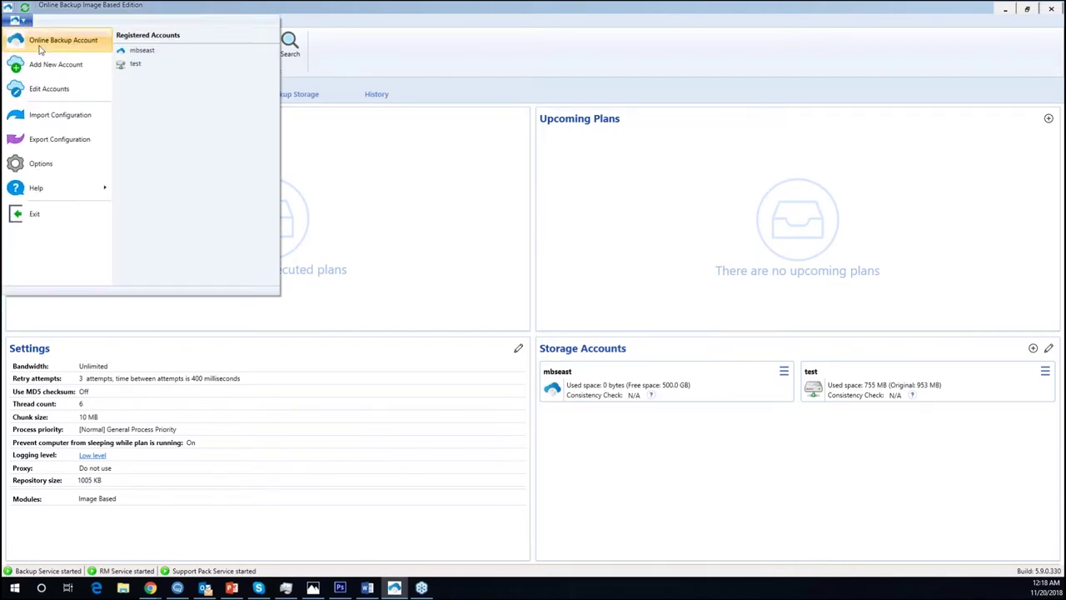
left_click(40, 49)
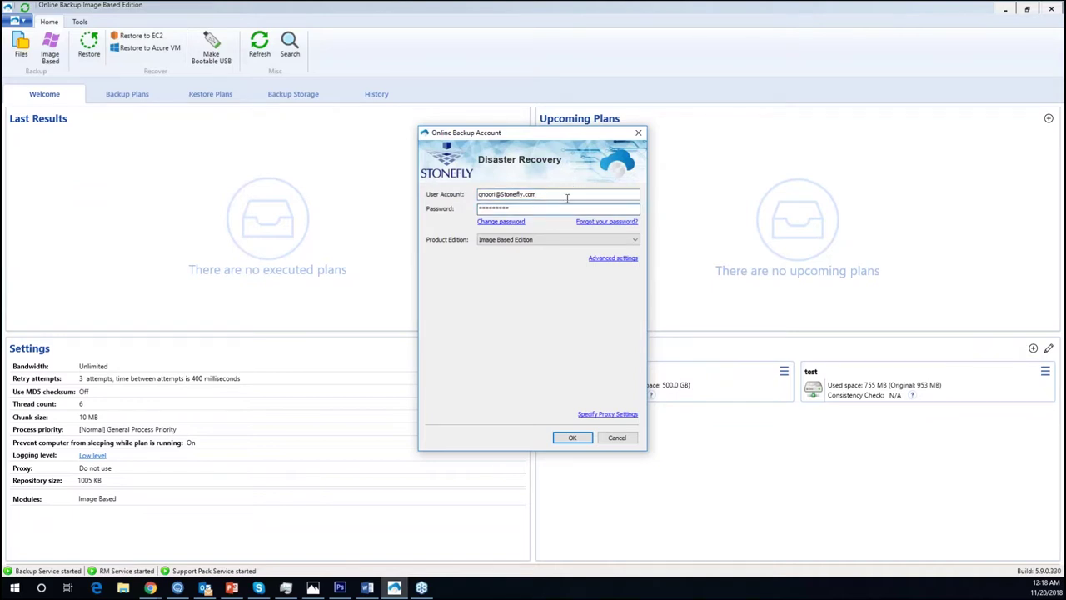
left_click(553, 240)
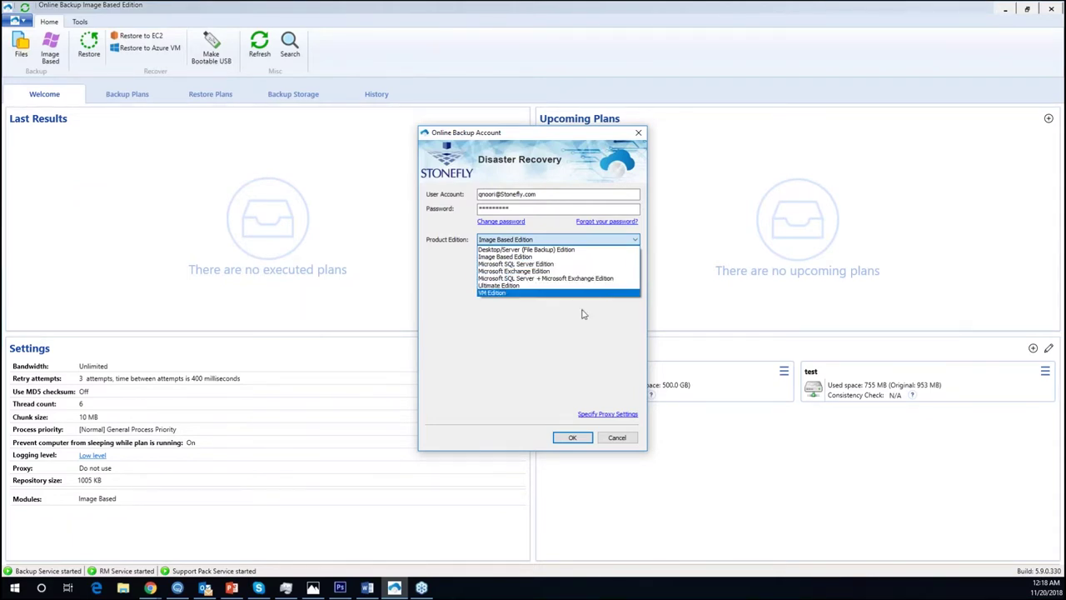
left_click(575, 256)
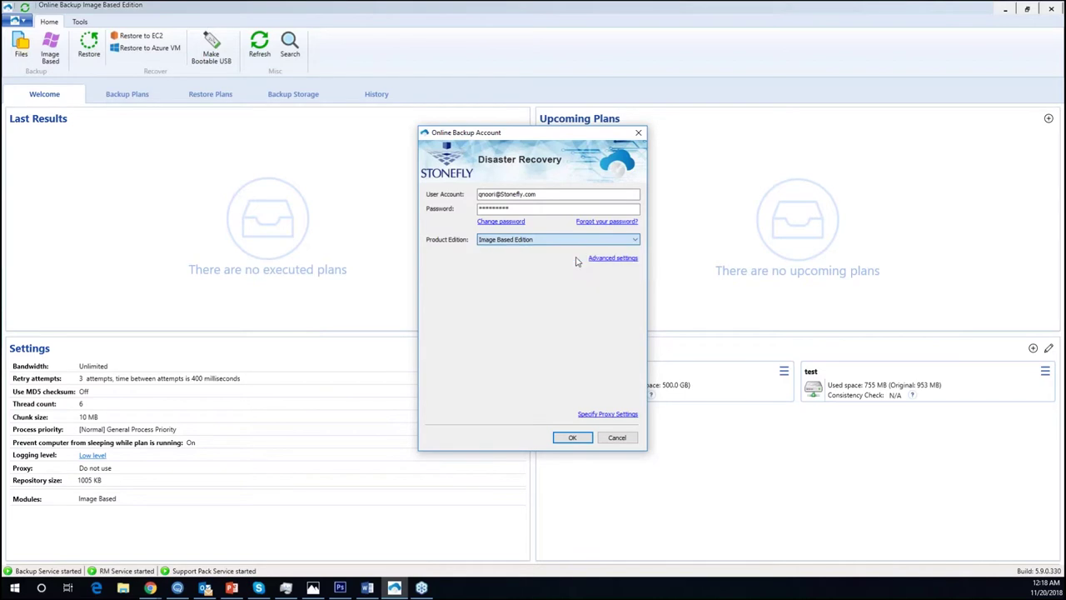
left_click(572, 438)
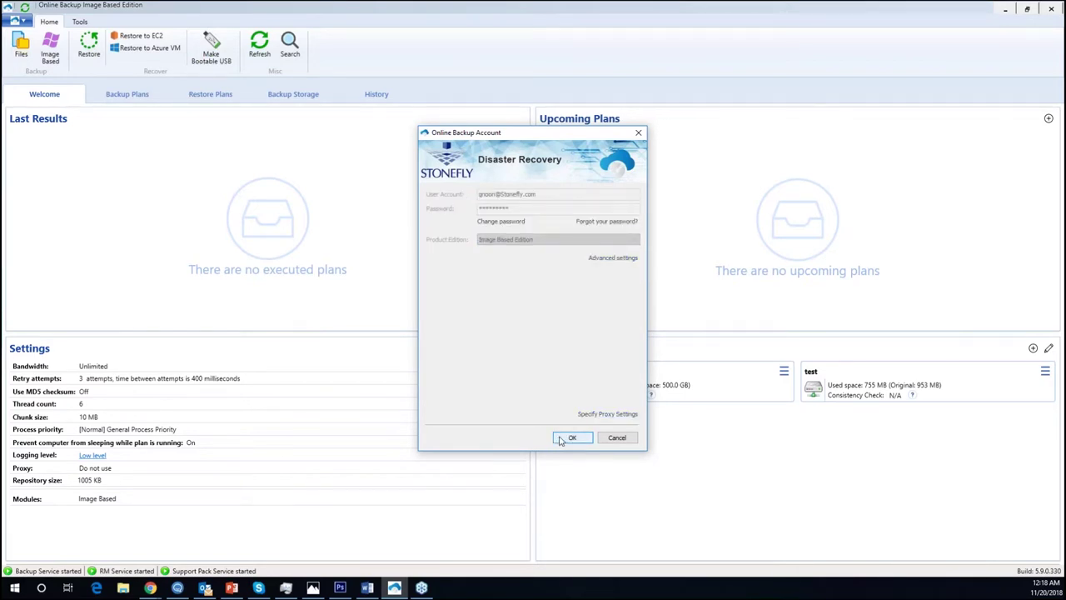
Start a new file backup plan of type Local or Cloud Backup with ransomware protection enabled.
left_click(22, 50)
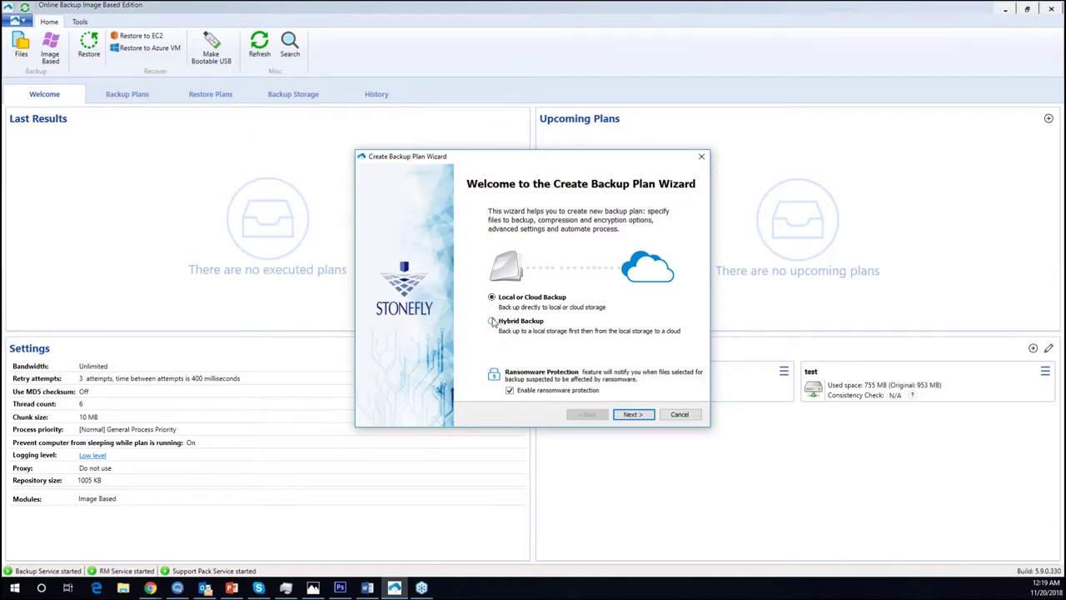
left_click(492, 322)
left_click(492, 298)
left_click(534, 324)
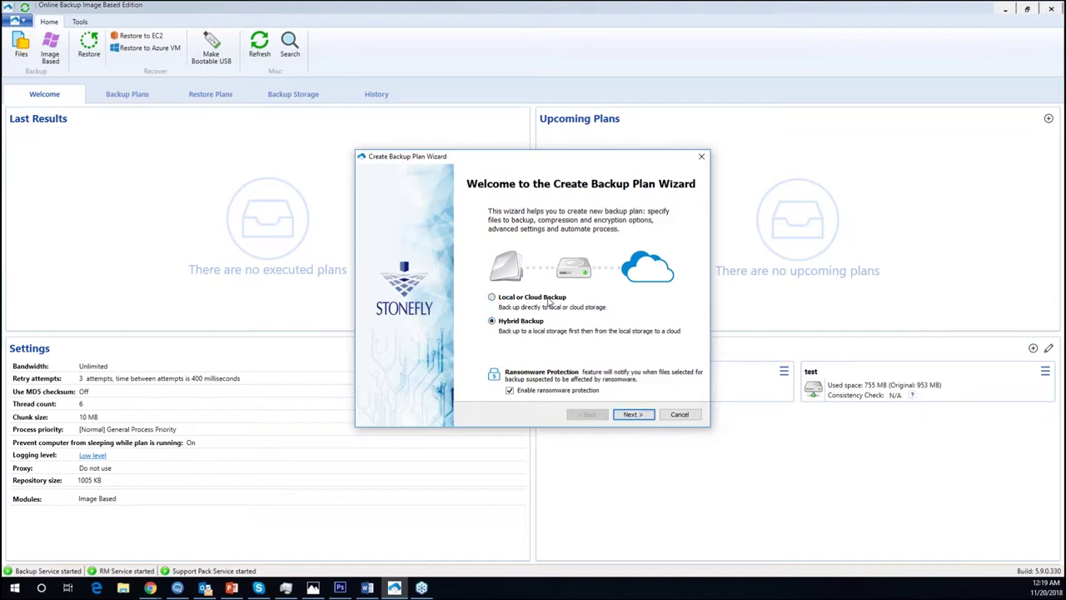
left_click(549, 298)
left_click(630, 414)
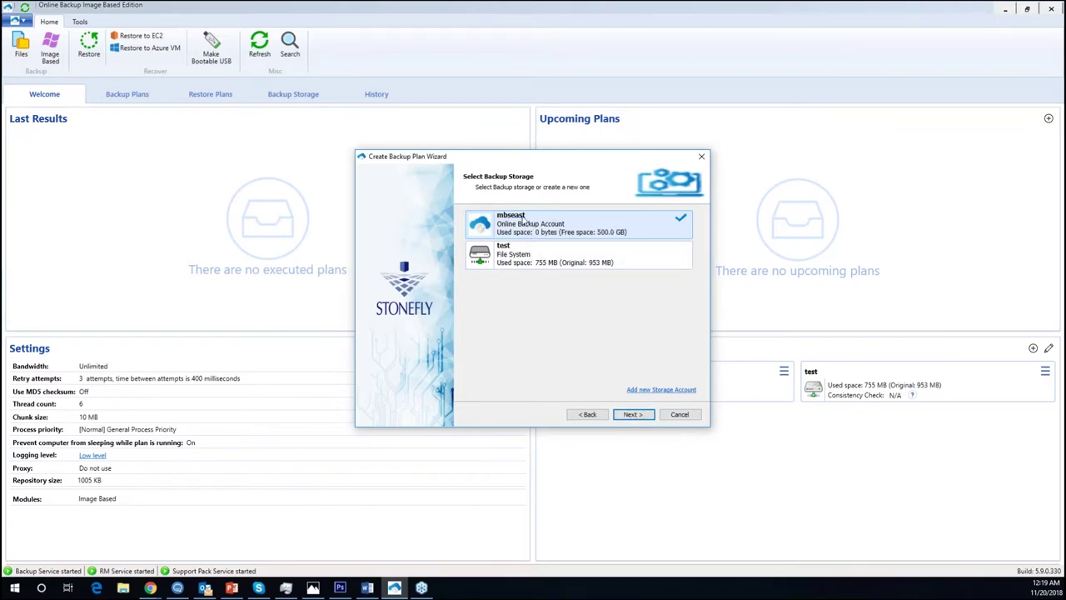
Use the mbseast storage account for the plan and accept the suggested plan name and default advanced options.
left_click(630, 414)
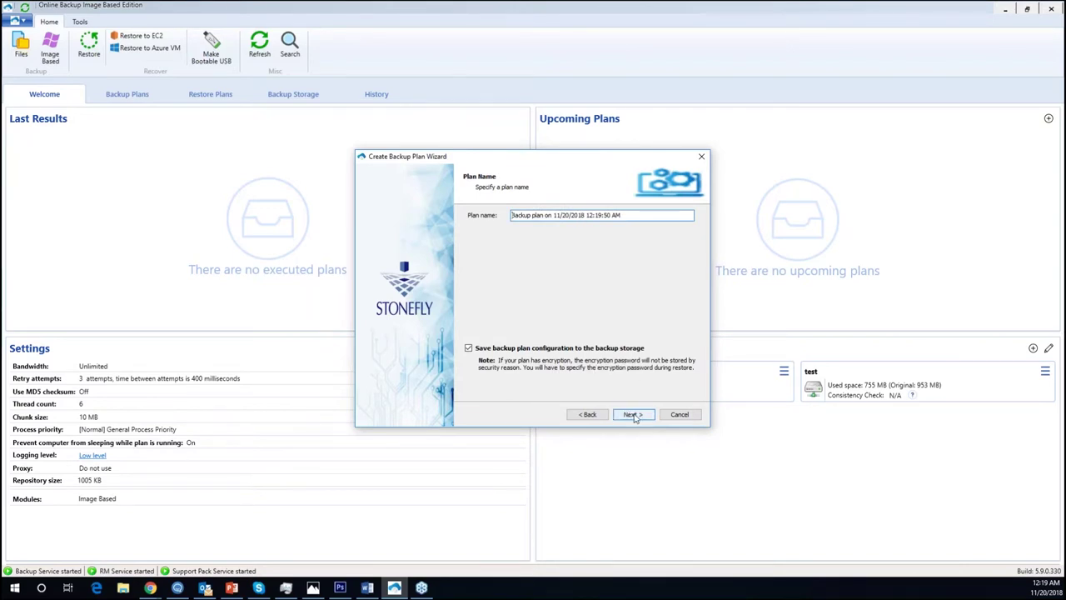
left_click(633, 414)
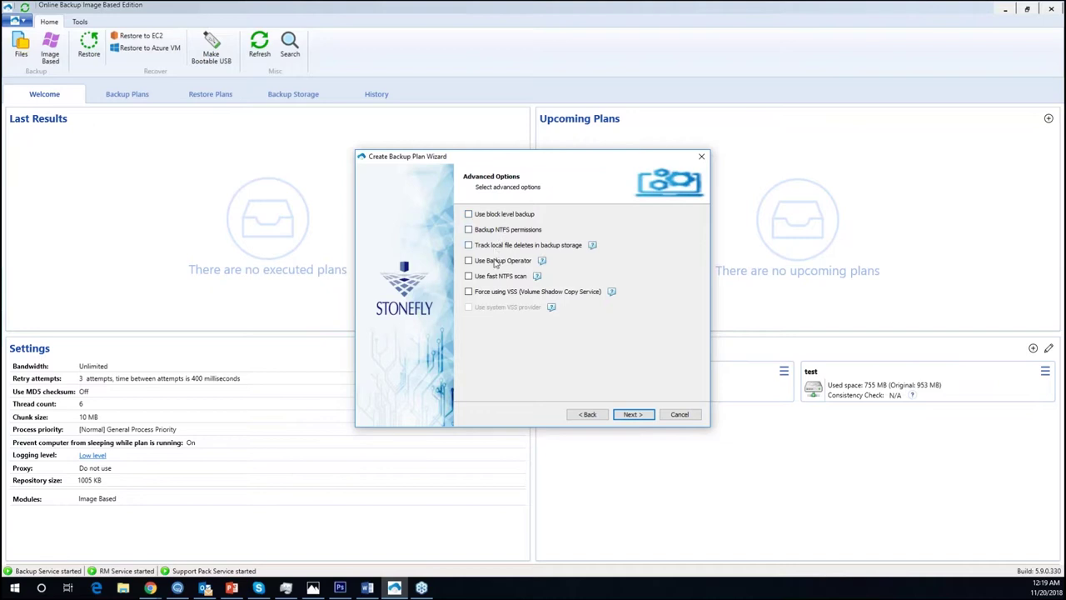
mouse_move(539, 265)
mouse_move(593, 245)
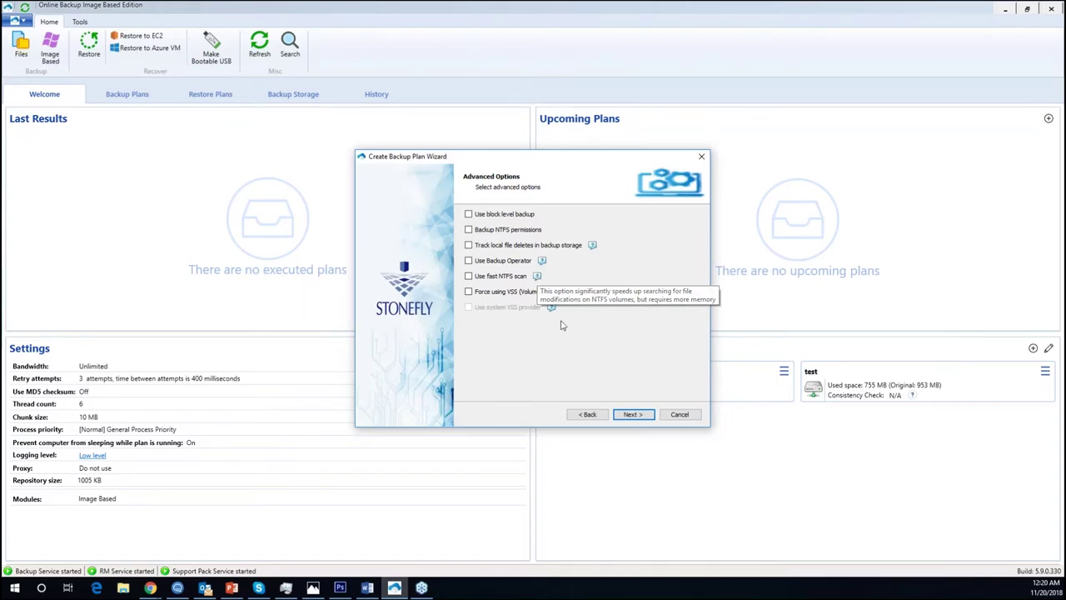
left_click(638, 419)
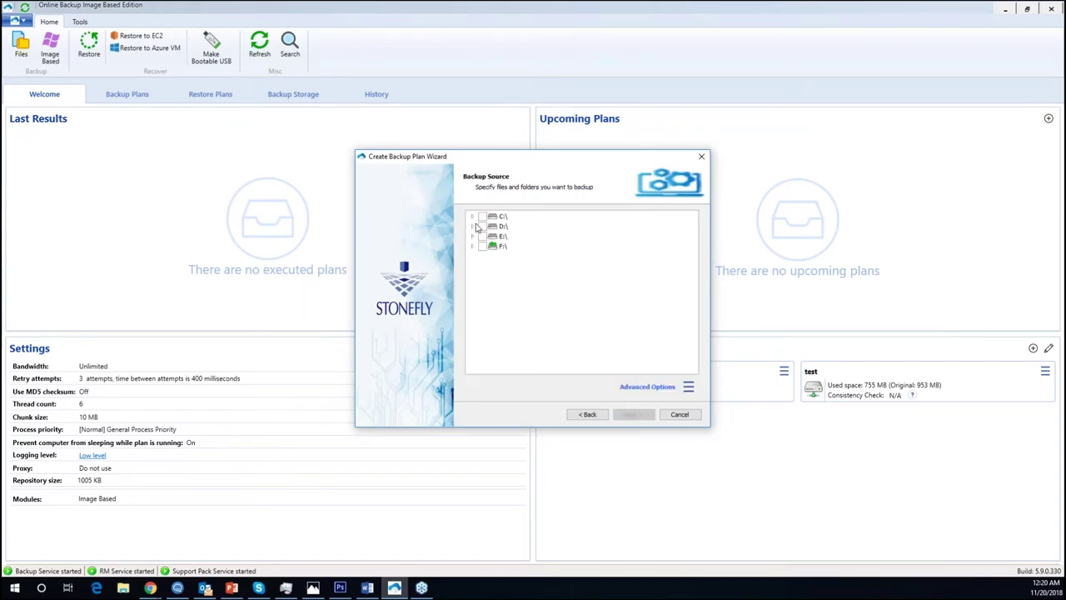
Select only the "For backup" folder on the C drive as the backup source.
left_click(481, 218)
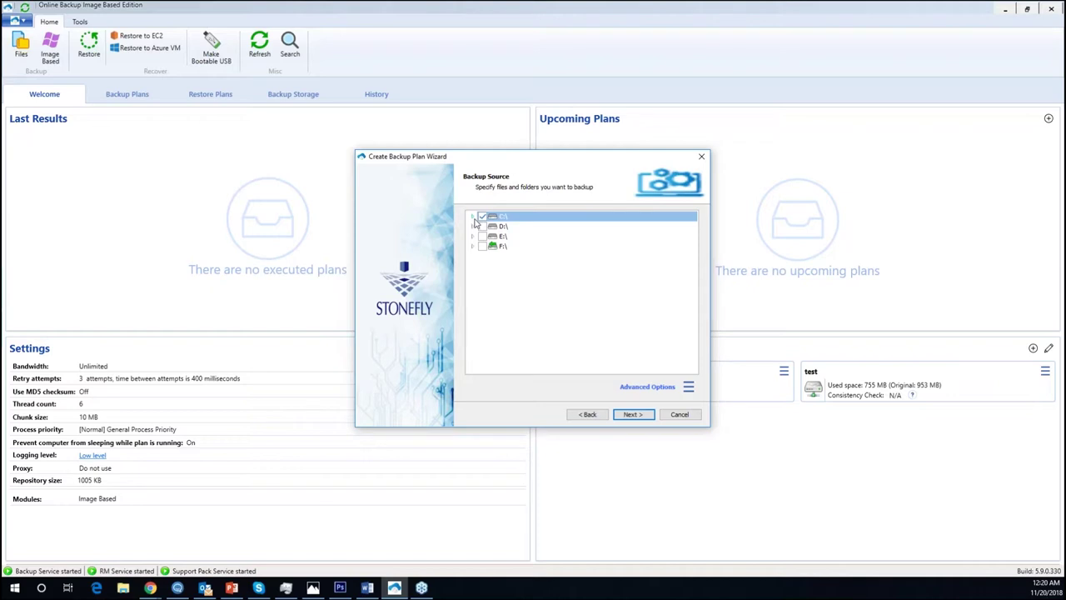
left_click(482, 217)
left_click(472, 217)
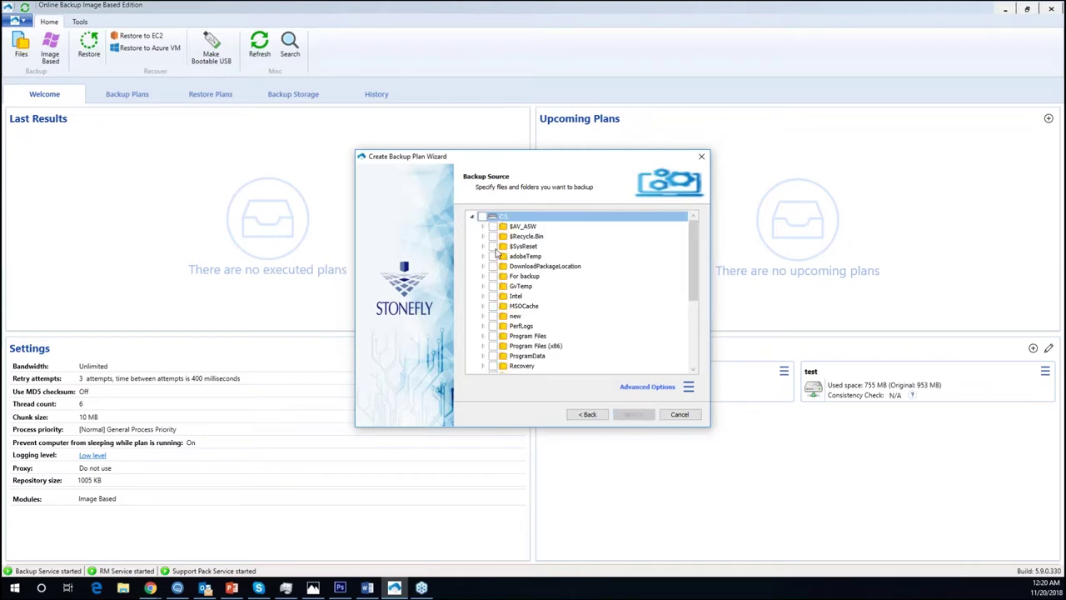
scroll(501, 277, "down", 1)
left_click(494, 249)
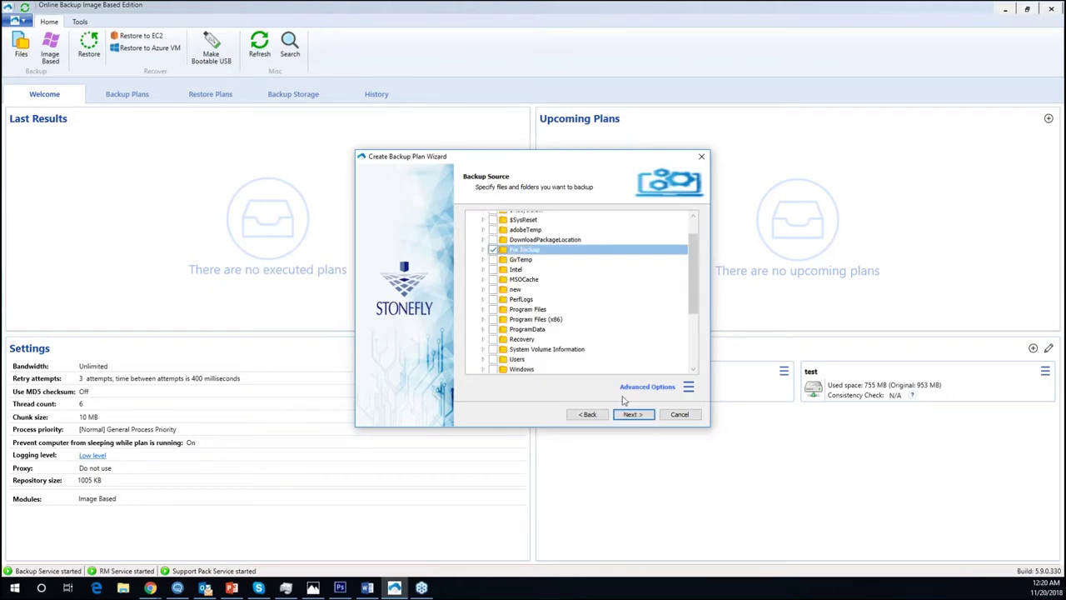
left_click(633, 414)
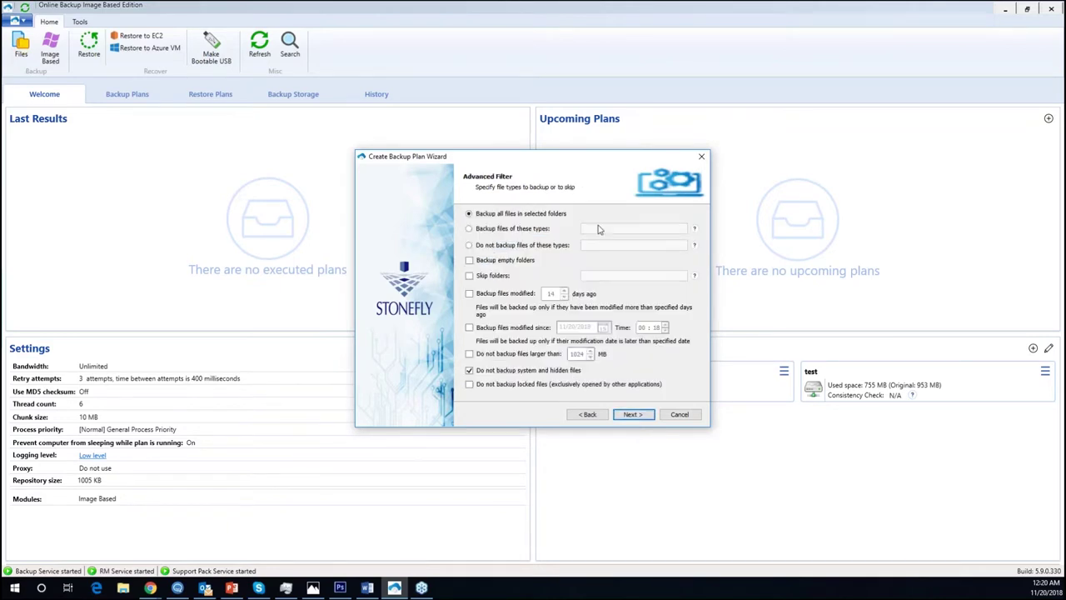
Try the file type and skip folders filters, then keep the plan backing up all files in selected folders.
left_click(518, 232)
mouse_move(696, 233)
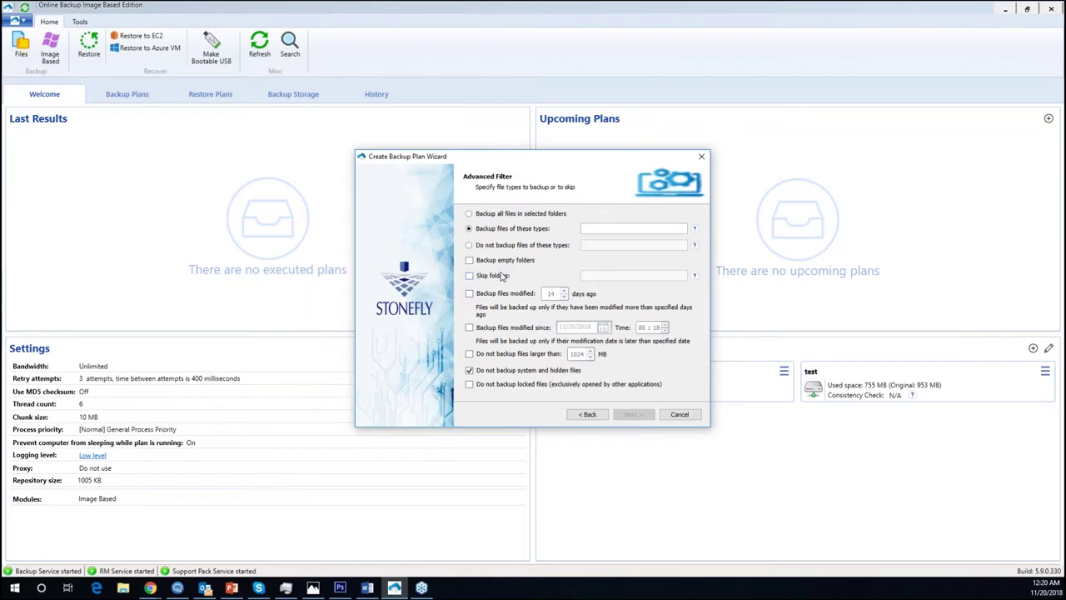
left_click(494, 215)
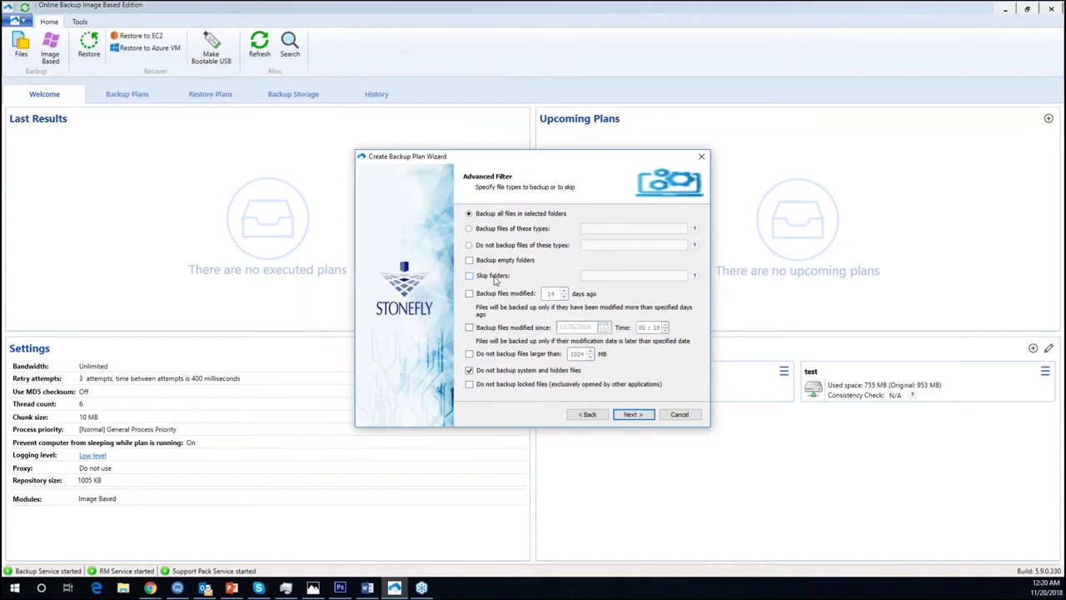
left_click(494, 279)
left_click(477, 280)
left_click(633, 414)
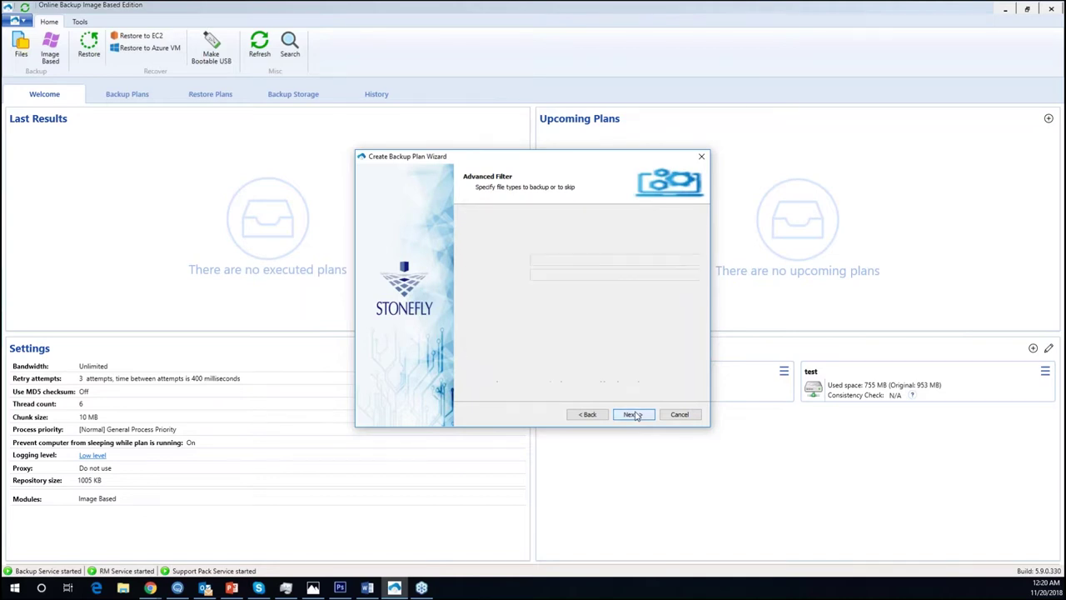
Try the AES 256 bit encryption option for the plan, then turn encryption off and continue with only compression enabled.
left_click(505, 231)
left_click(584, 261)
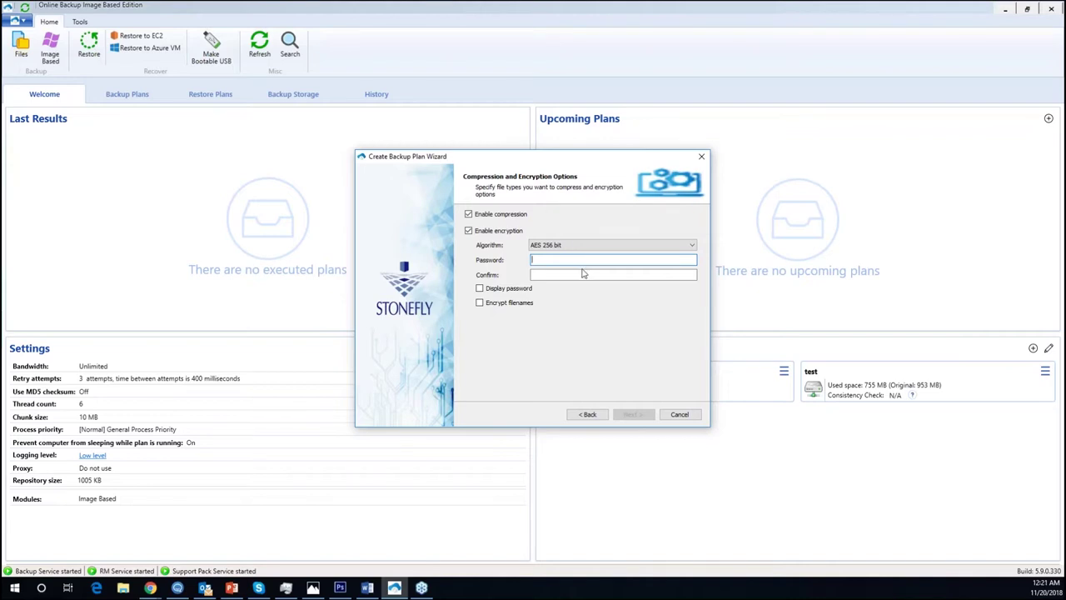
left_click(517, 234)
left_click(635, 416)
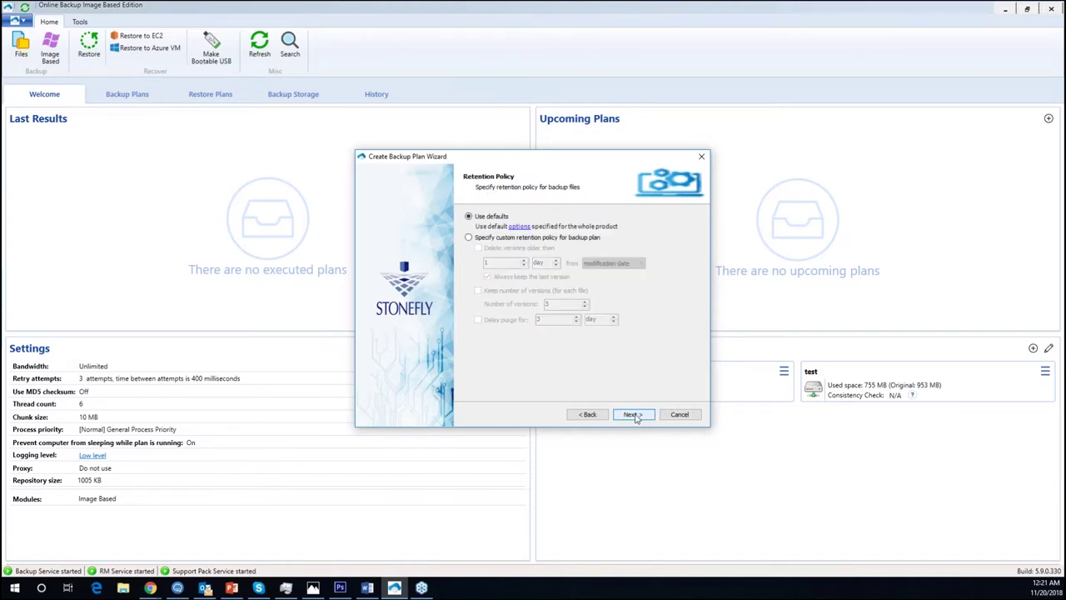
Try a custom retention policy that deletes versions older than a set age, then continue with the default retention policy.
left_click(481, 240)
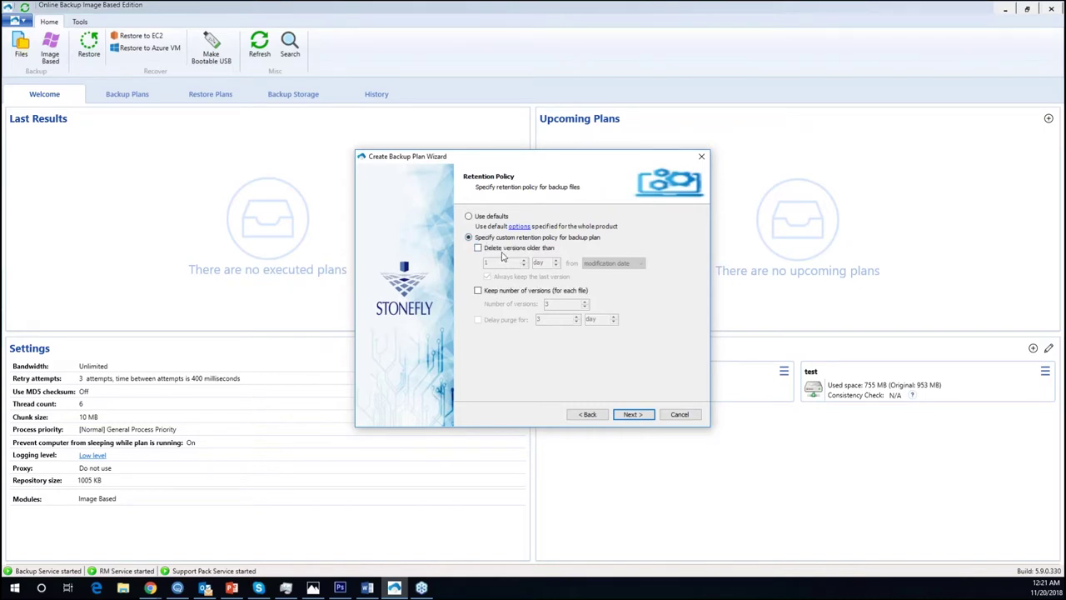
left_click(502, 249)
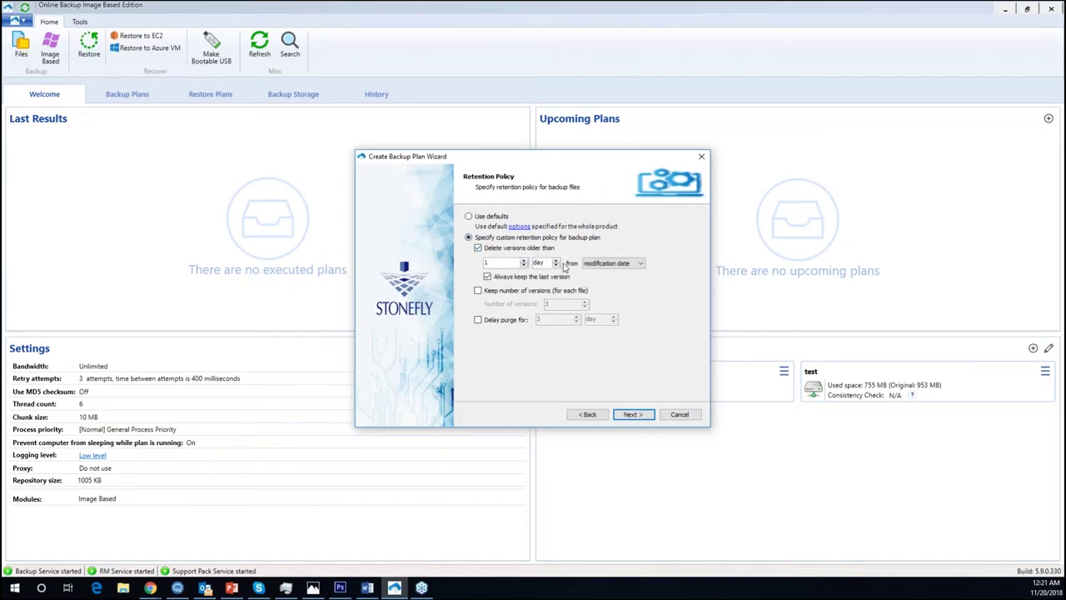
left_click(556, 261)
left_click(557, 261)
left_click(557, 261)
left_click(483, 218)
left_click(643, 417)
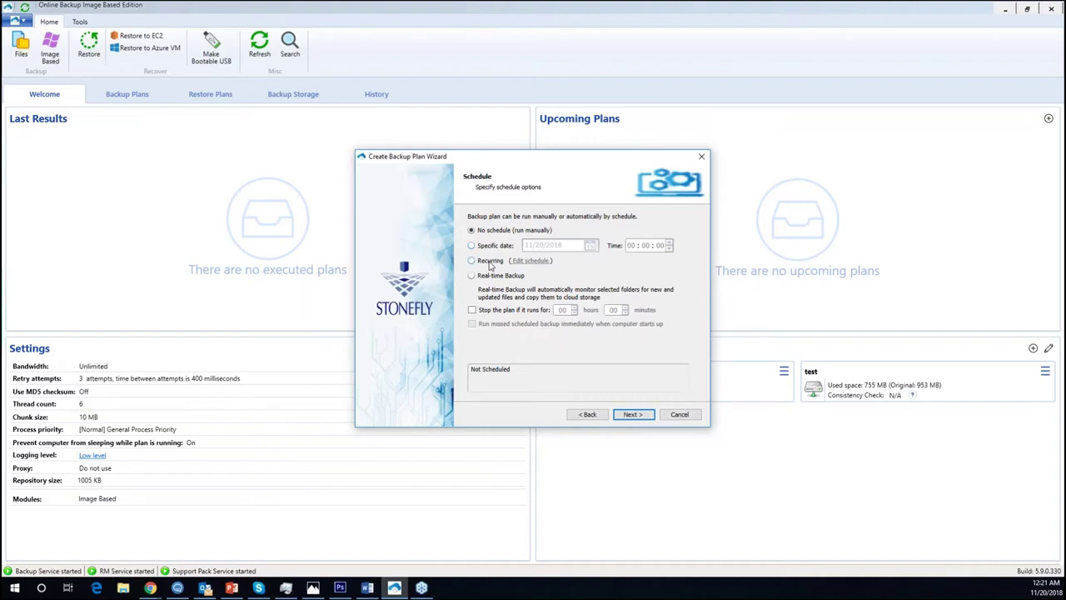
Make the plan recurring, try a weekly Friday schedule, and discard it to keep the default daily 12:00 AM run.
left_click(489, 261)
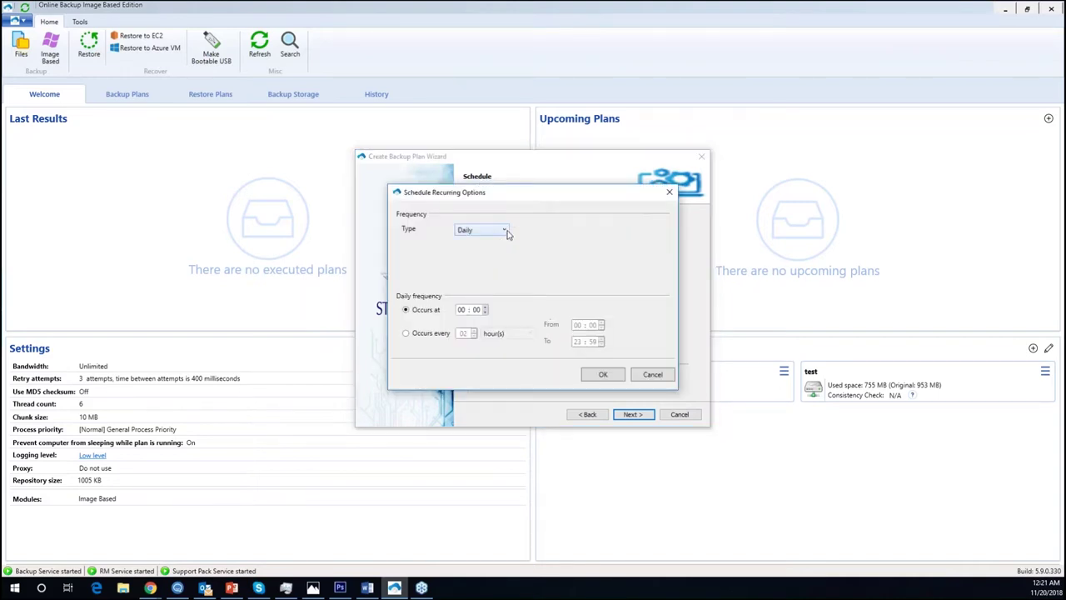
left_click(503, 230)
left_click(499, 257)
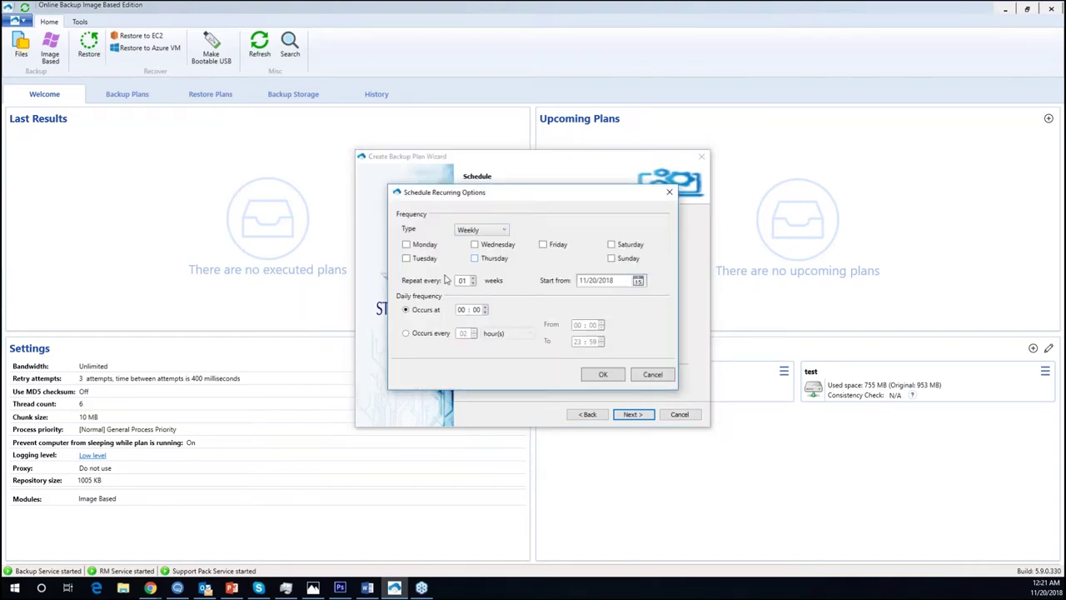
left_click(546, 250)
left_click(653, 377)
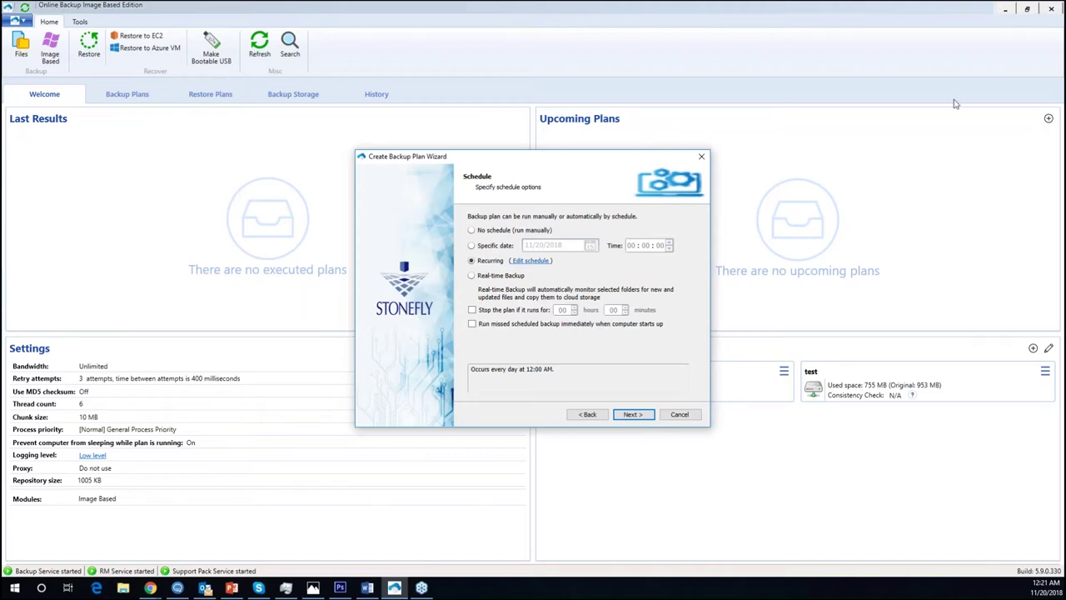
left_click(1006, 12)
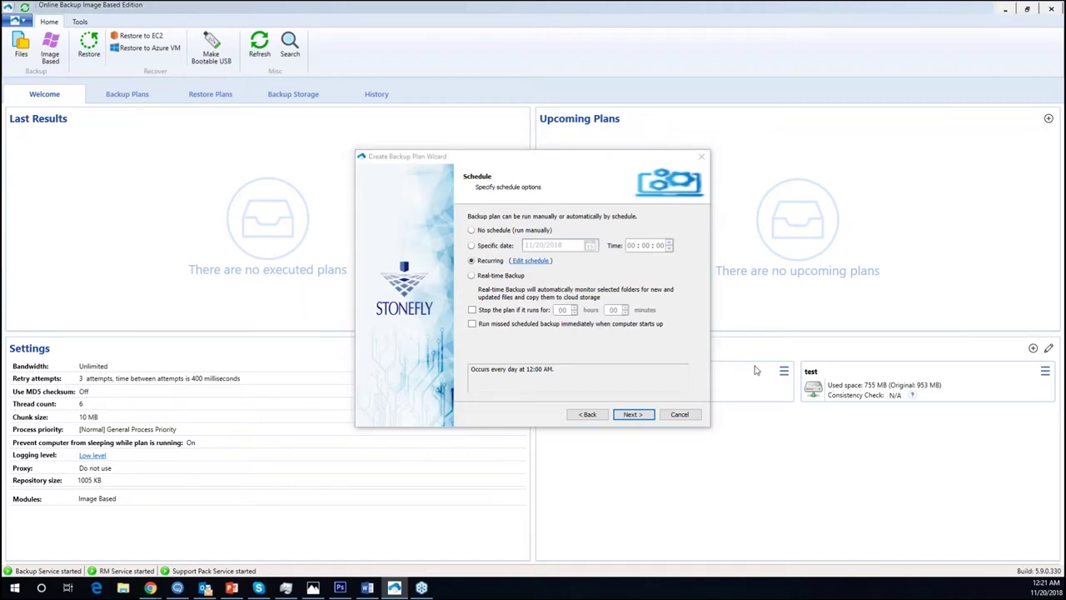
Accept the remaining defaults, including email notification when the backup fails, and finish creating the plan without running it now.
left_click(633, 414)
left_click(634, 415)
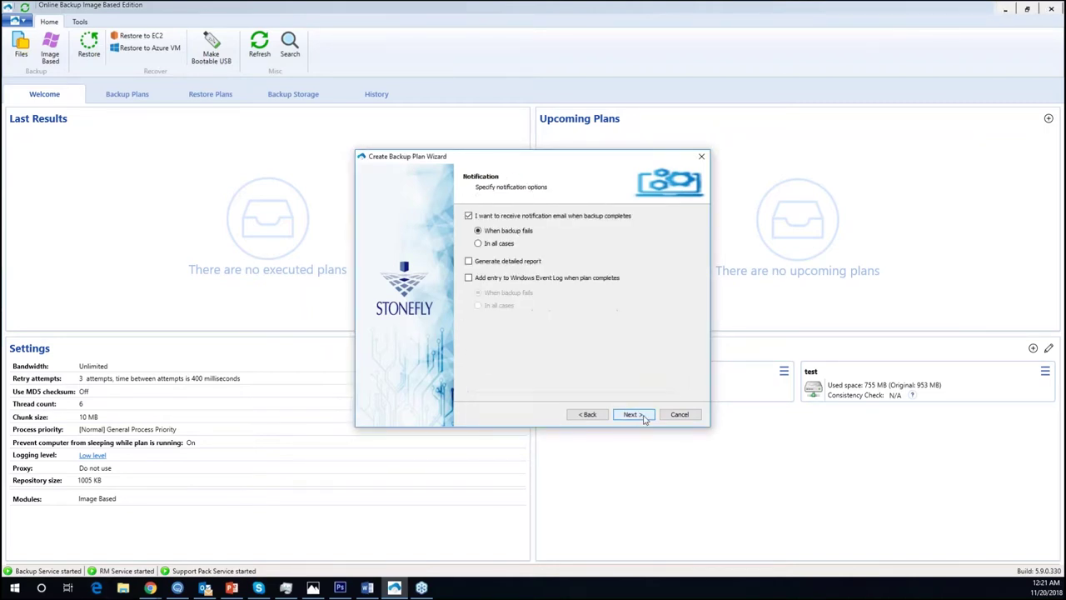
left_click(643, 417)
left_click(633, 414)
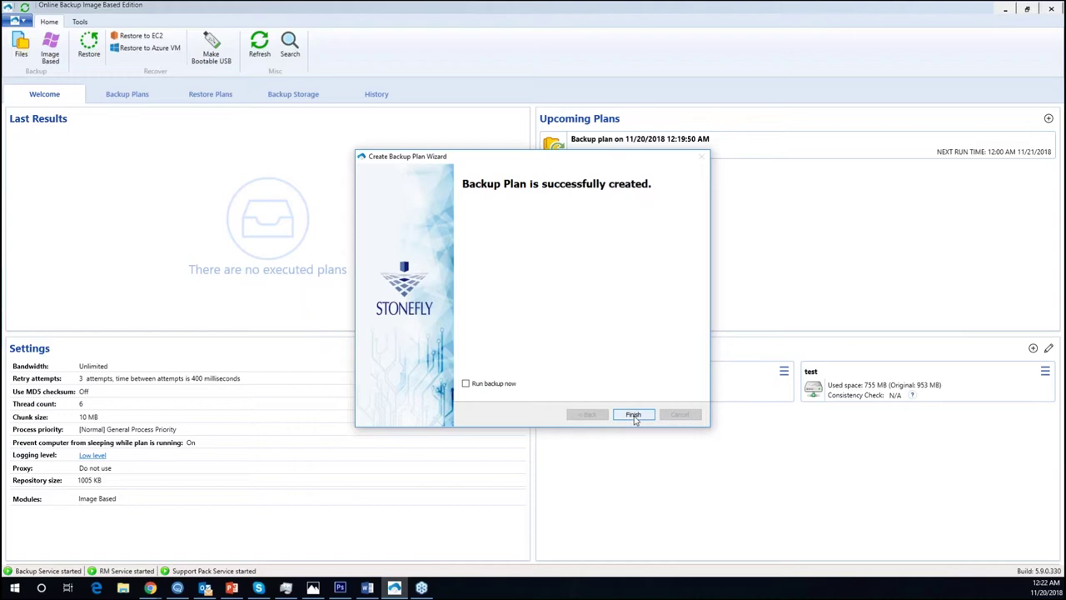
left_click(633, 415)
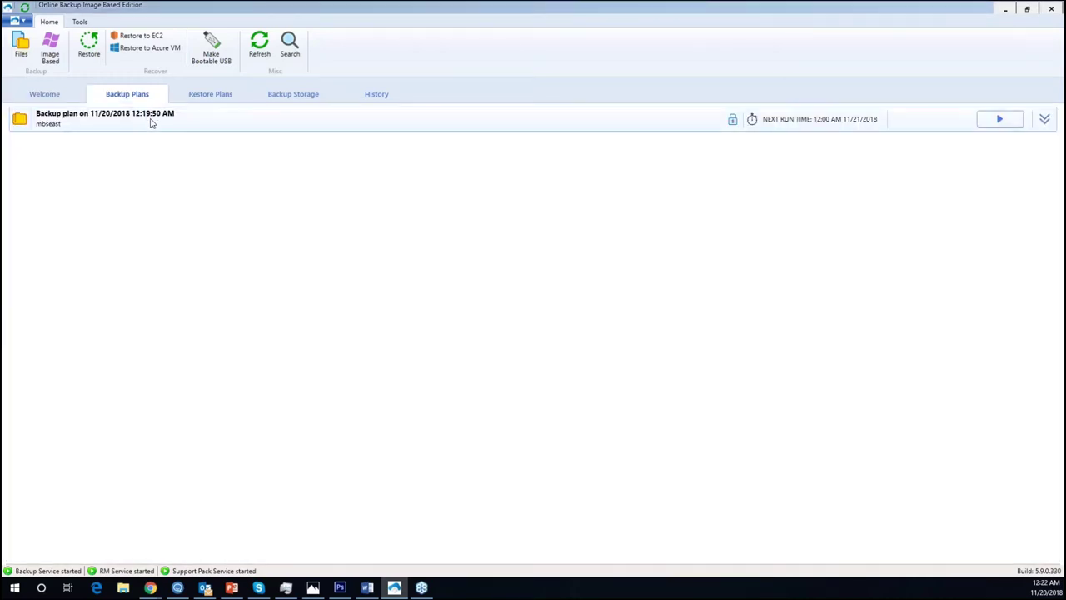
Switch to the browser, leave the free trial form, and open the CDR365 Backup product page on the StoneFly site.
left_click(1006, 8)
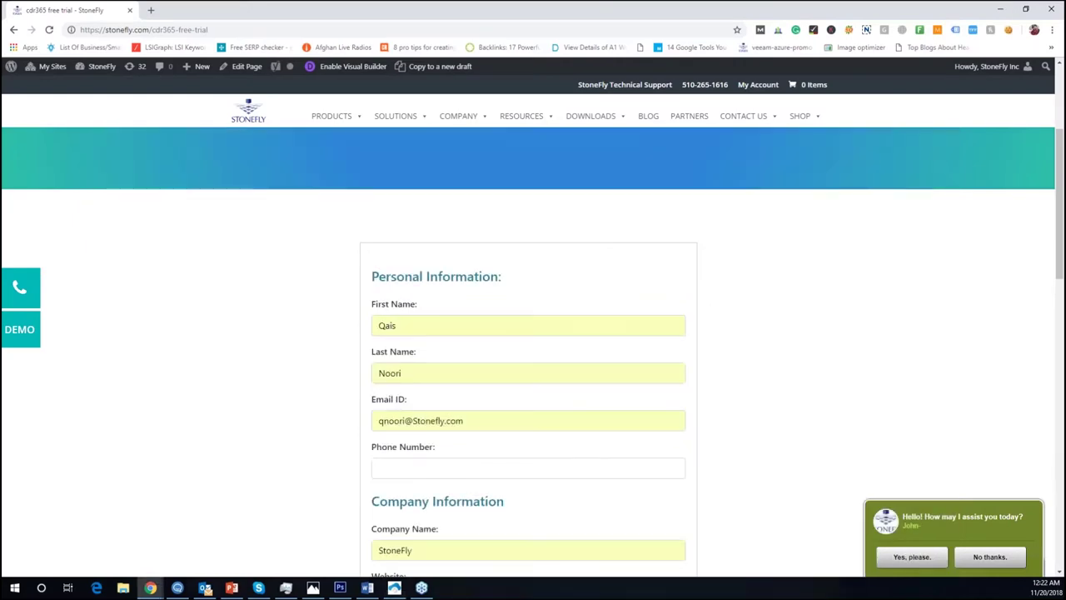
left_click(13, 30)
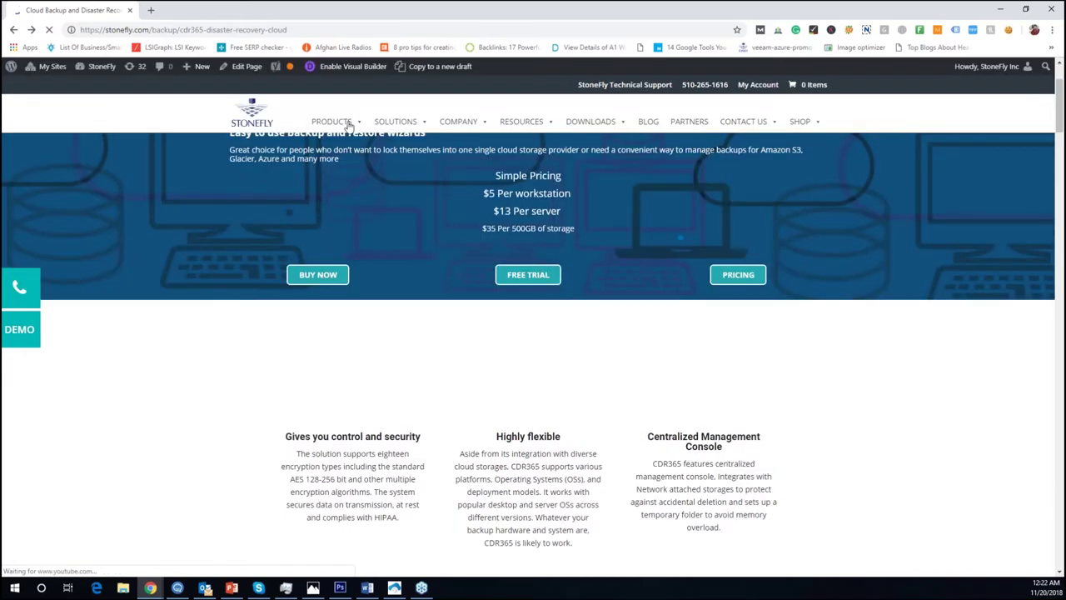
mouse_move(350, 124)
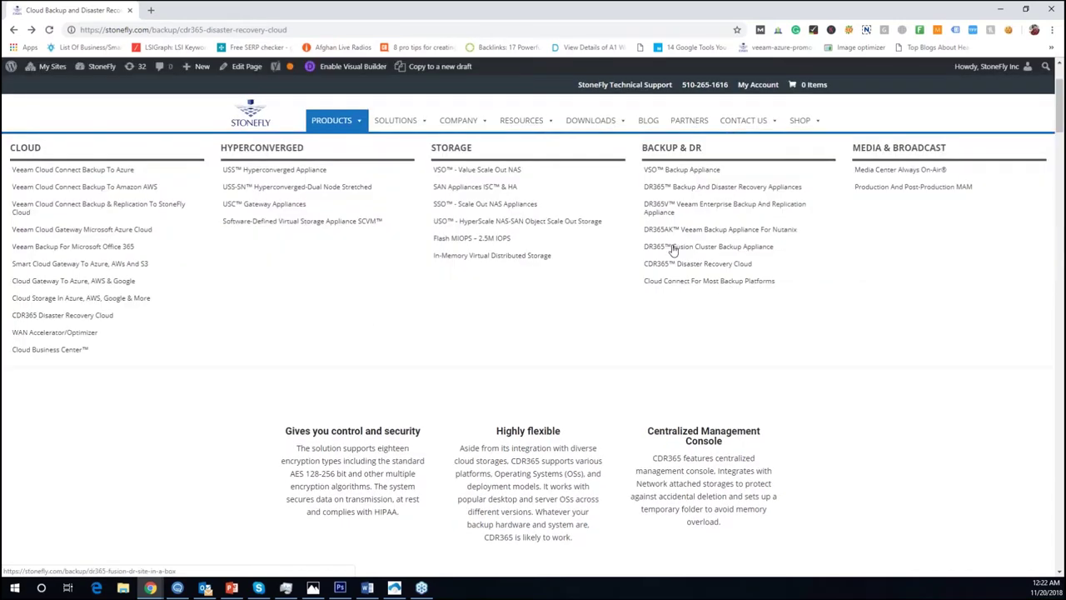
left_click(673, 250)
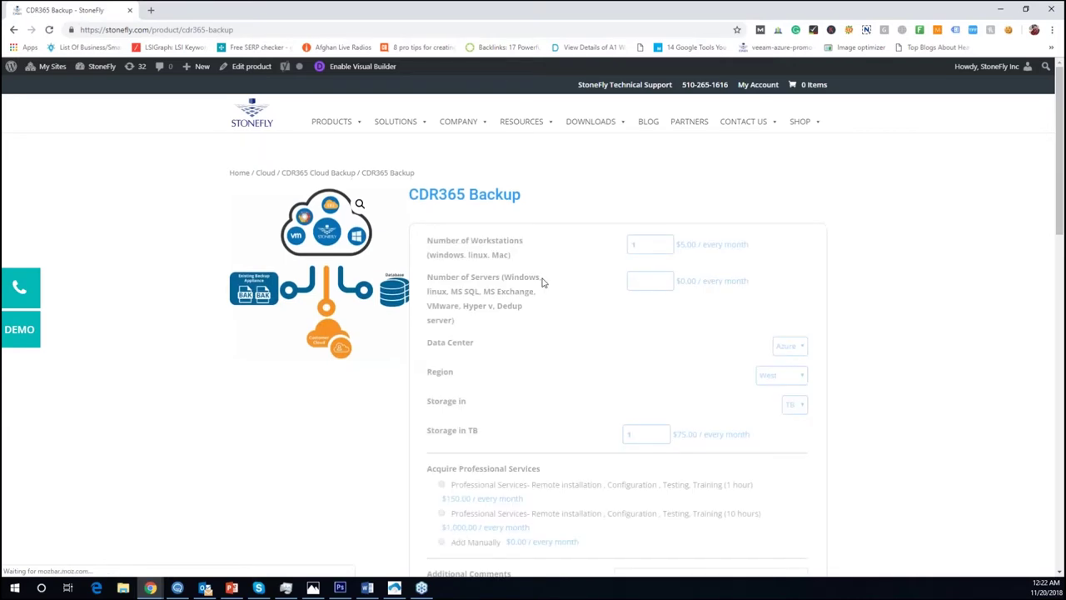
Open the CDR365 client download page from the product page in a new tab and examine the available editions.
scroll(666, 217, "down", 1)
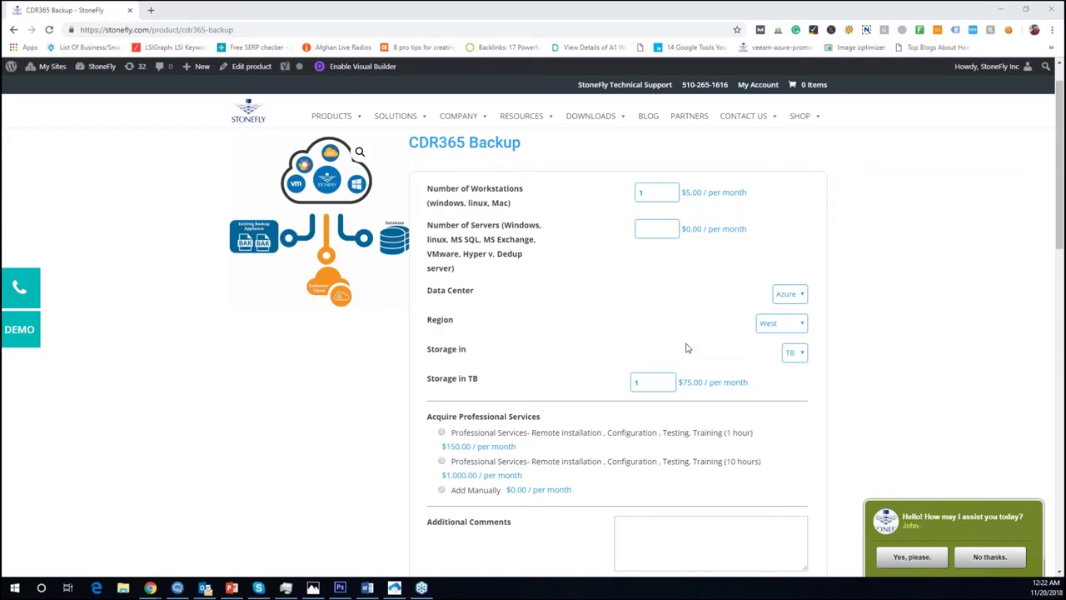
scroll(687, 348, "down", 2)
right_click(638, 471)
left_click(713, 360)
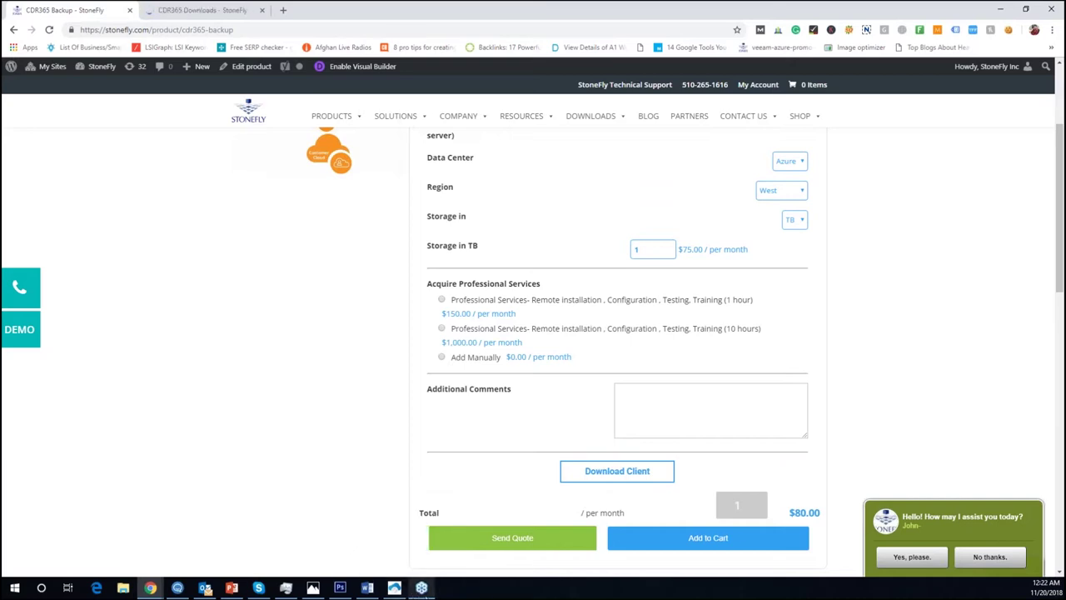
mouse_move(402, 592)
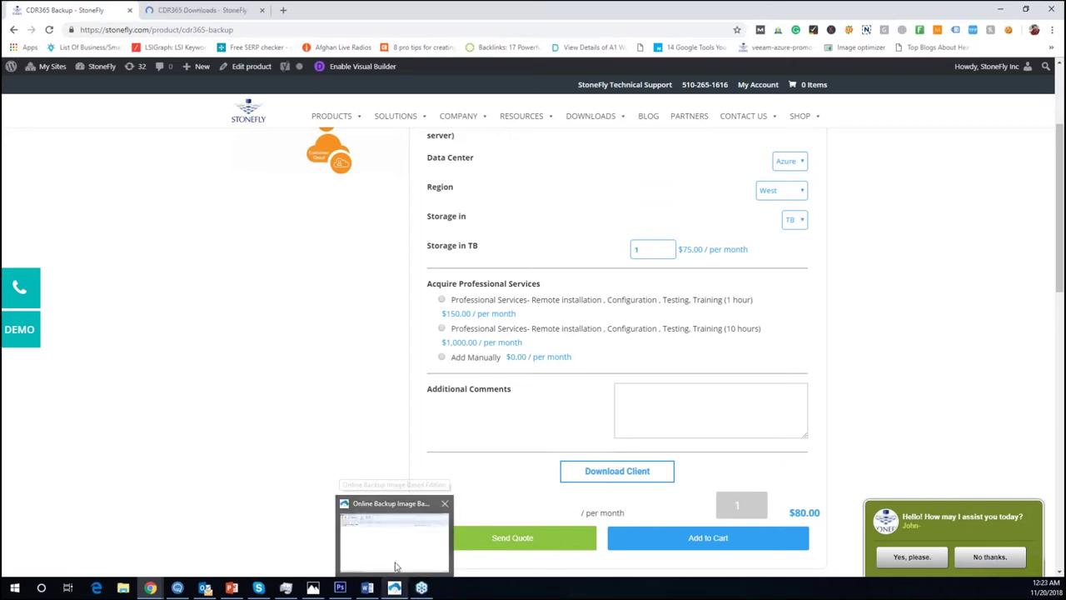
mouse_move(397, 527)
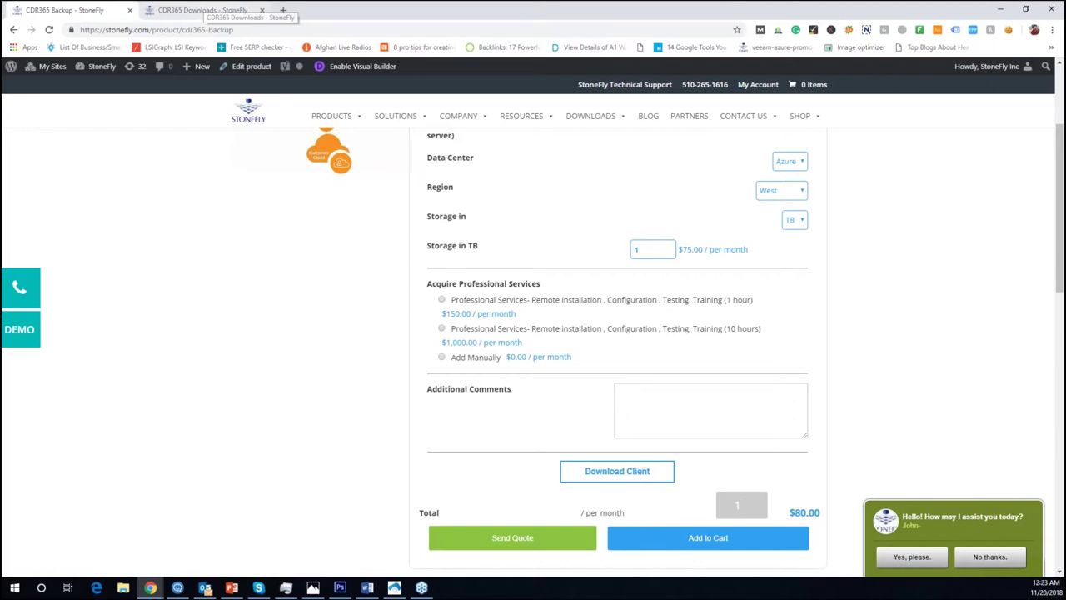
left_click(200, 13)
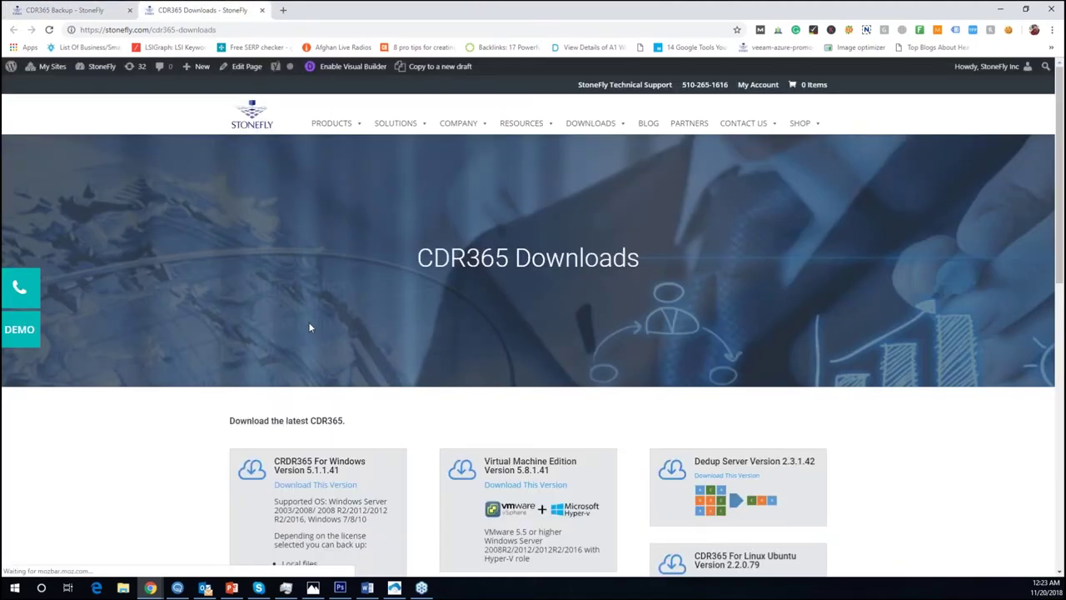
scroll(309, 328, "down", 2)
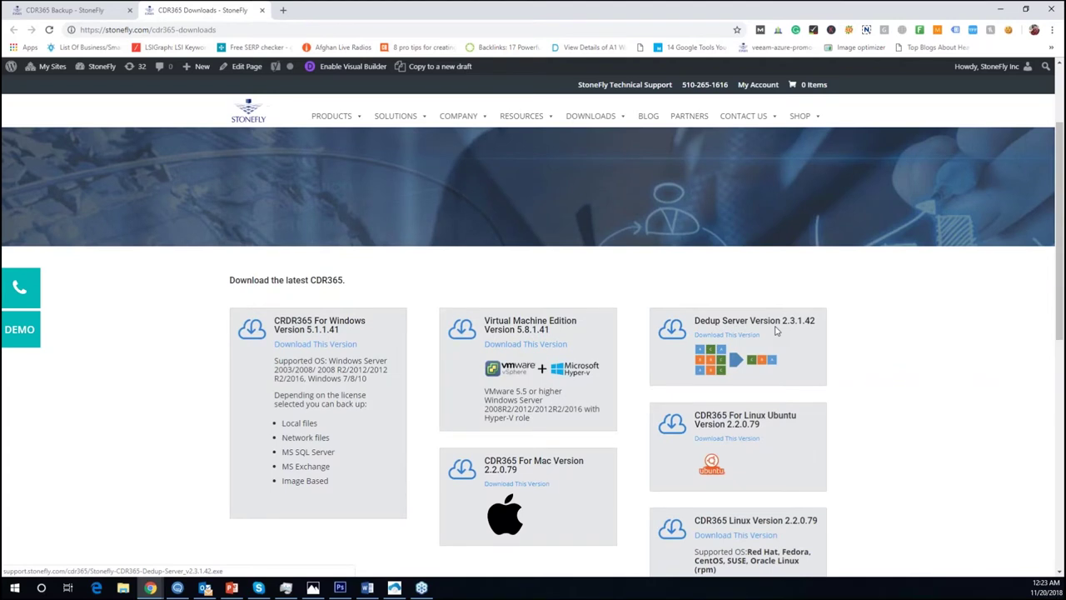
scroll(776, 330, "down", 1)
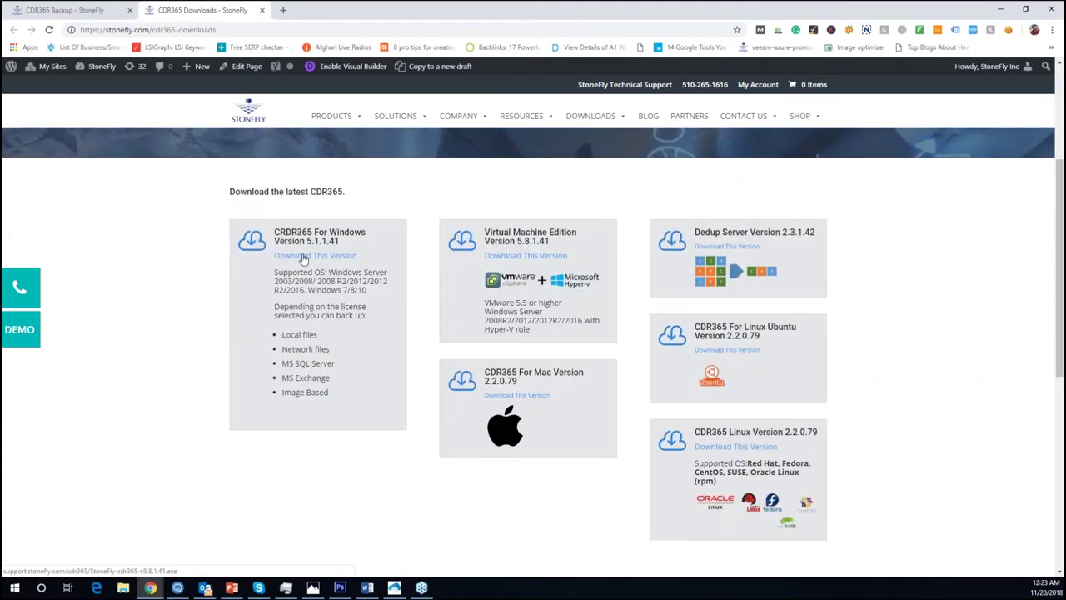
Switch to the Online Backup application, view the Online Backup Account login details, and return to the browser.
left_click(65, 7)
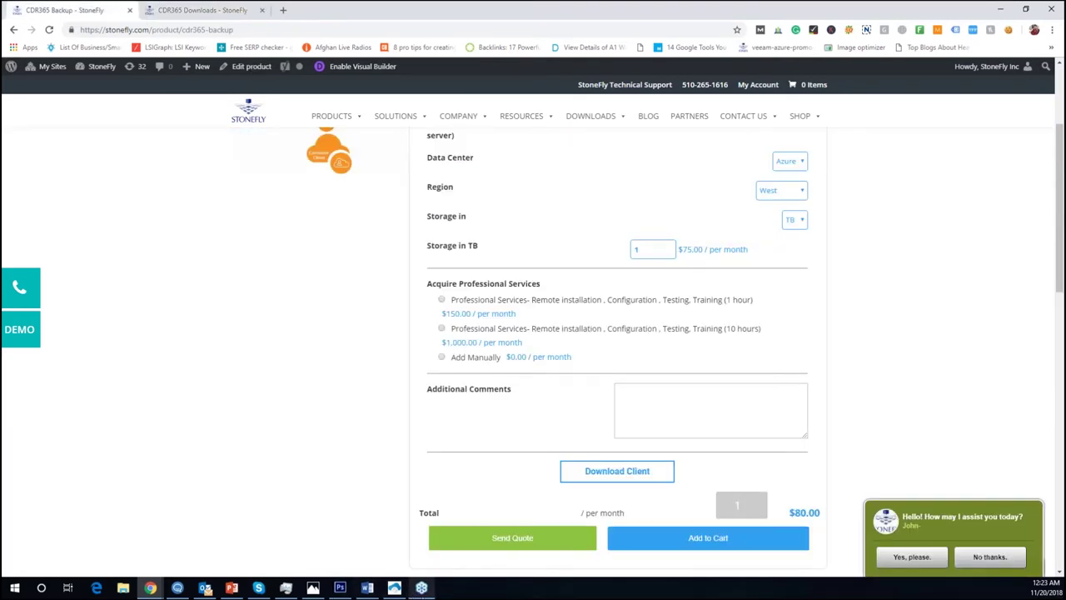
left_click(402, 591)
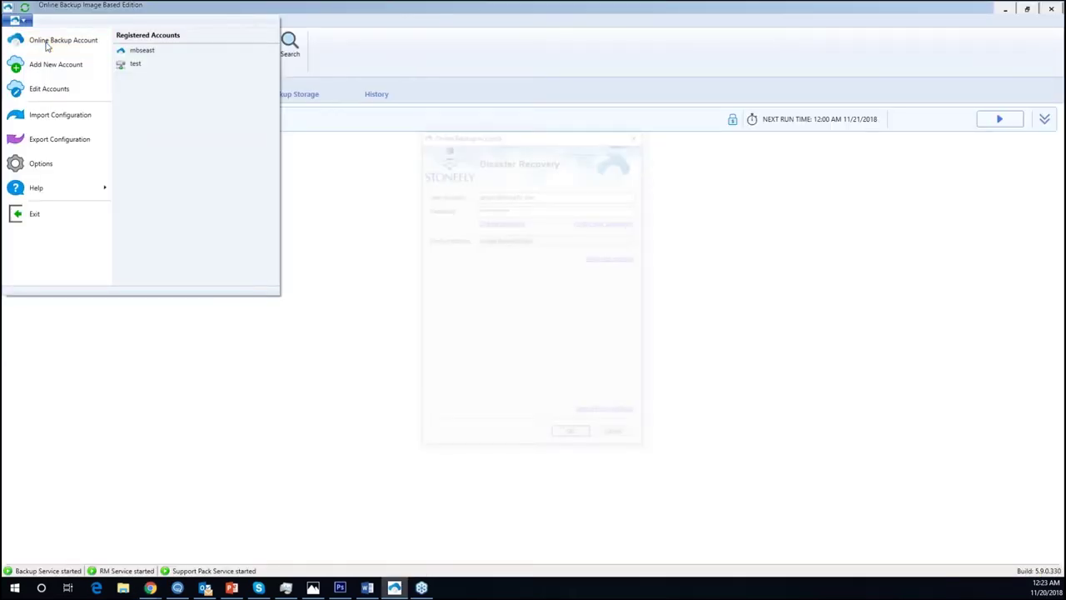
left_click(574, 438)
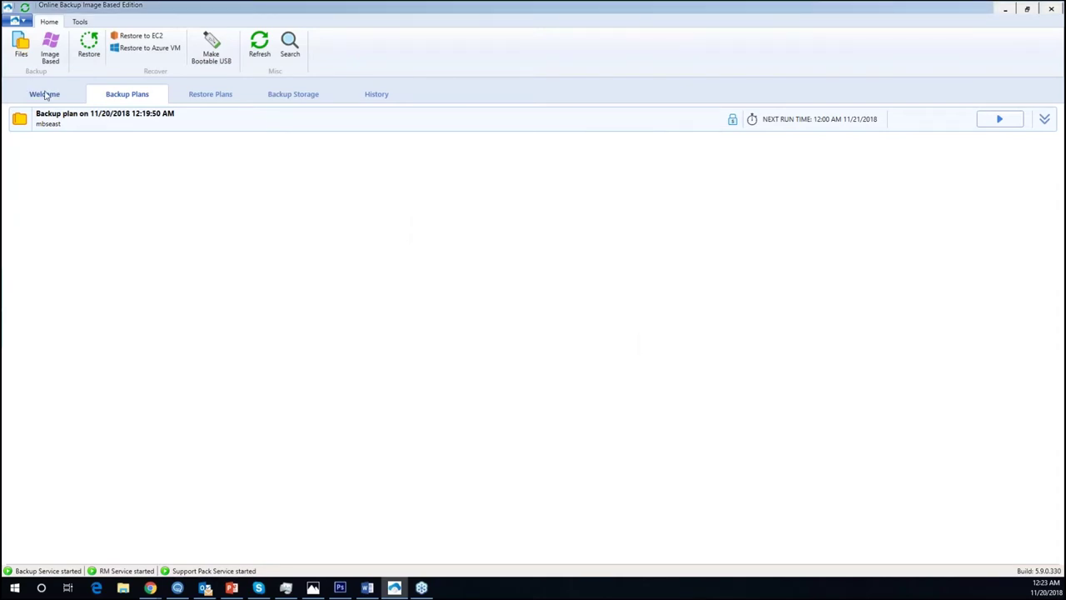
left_click(1006, 12)
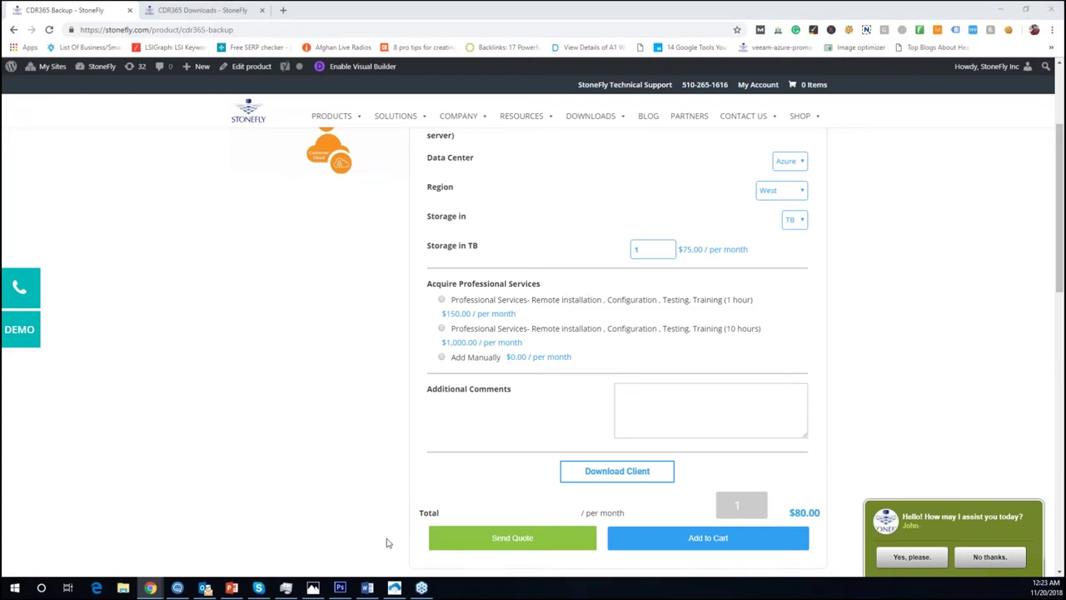
Look over the CDR365 Backup order options and the downloads for Windows, virtual machines, Mac and Linux.
scroll(497, 342, "up", 1)
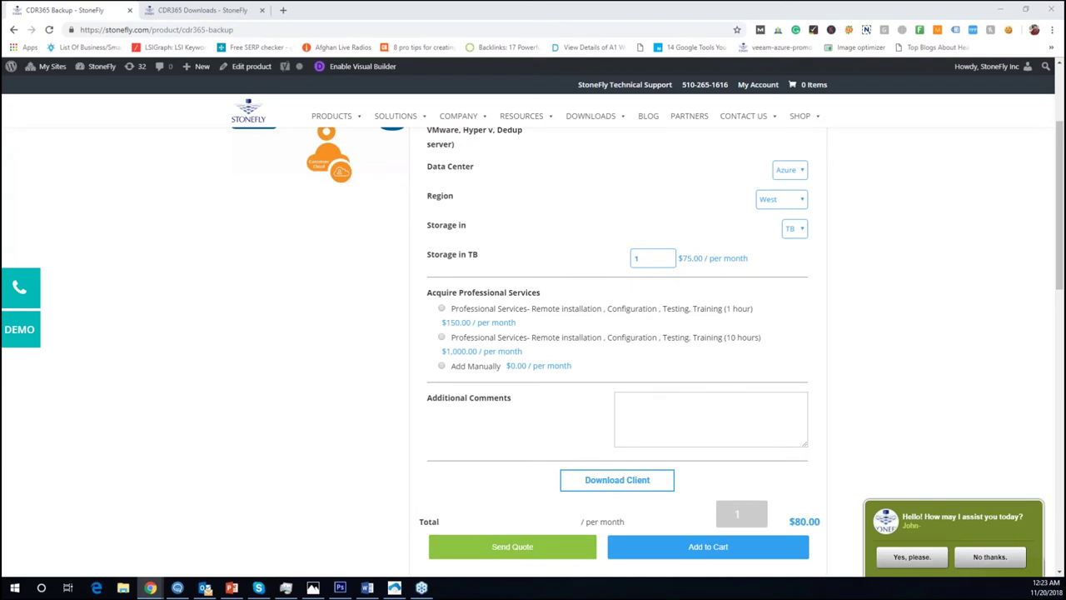
scroll(765, 355, "up", 3)
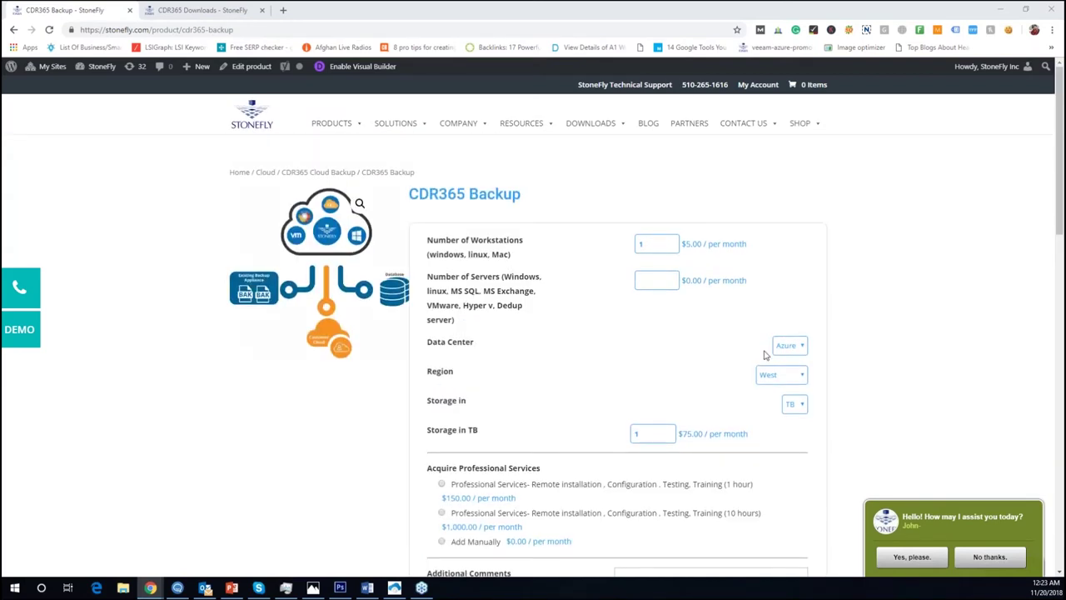
mouse_move(334, 123)
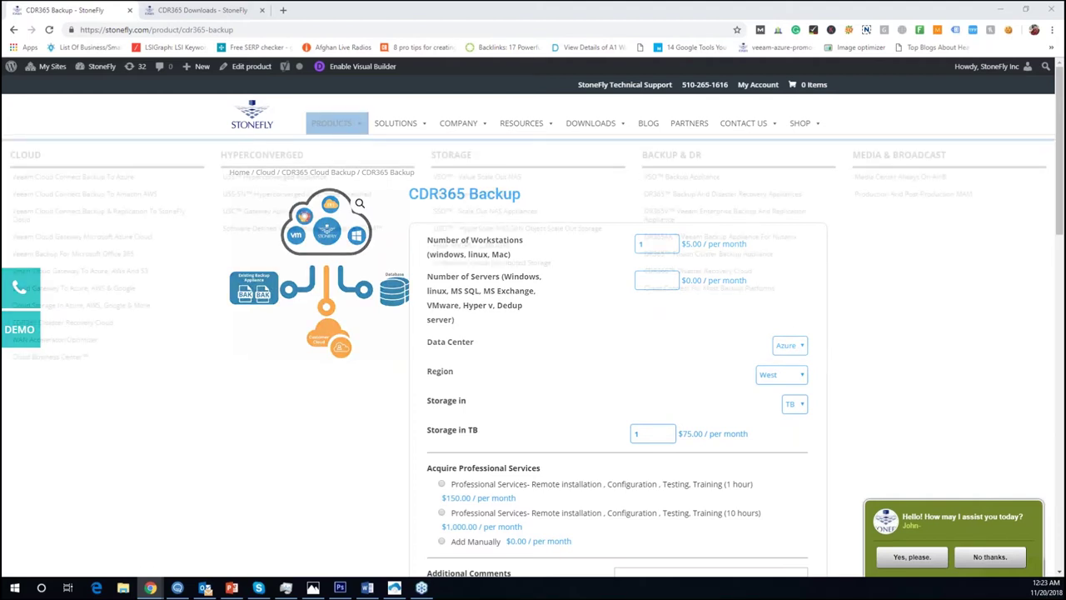
key("ctrl+Tab")
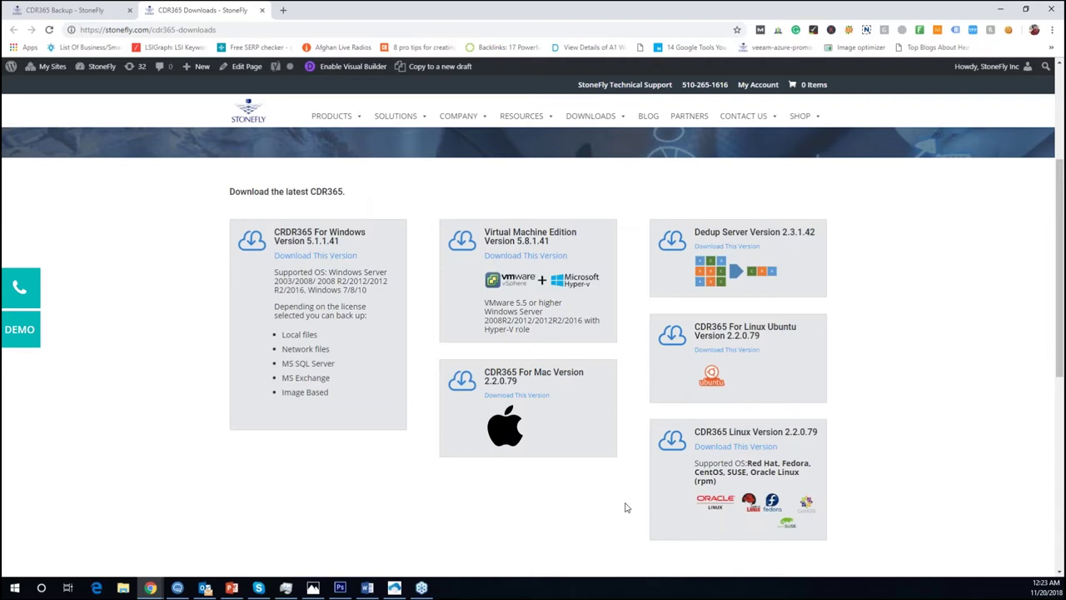
scroll(626, 507, "down", 1)
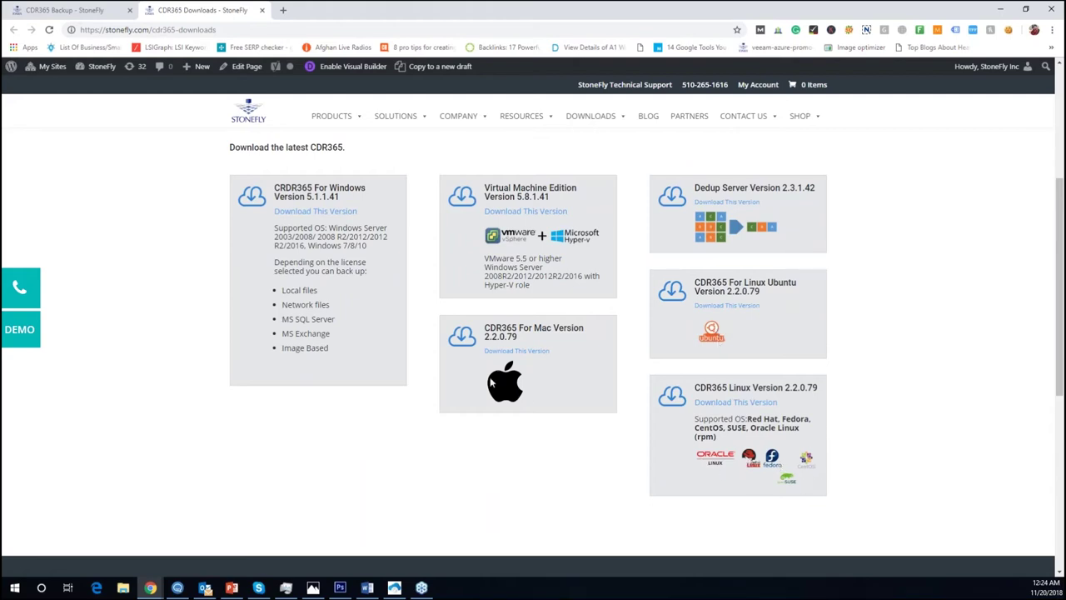
Return to the CDR365 Backup order page, choose AWS as the data center, and view the regions it offers.
left_click(65, 11)
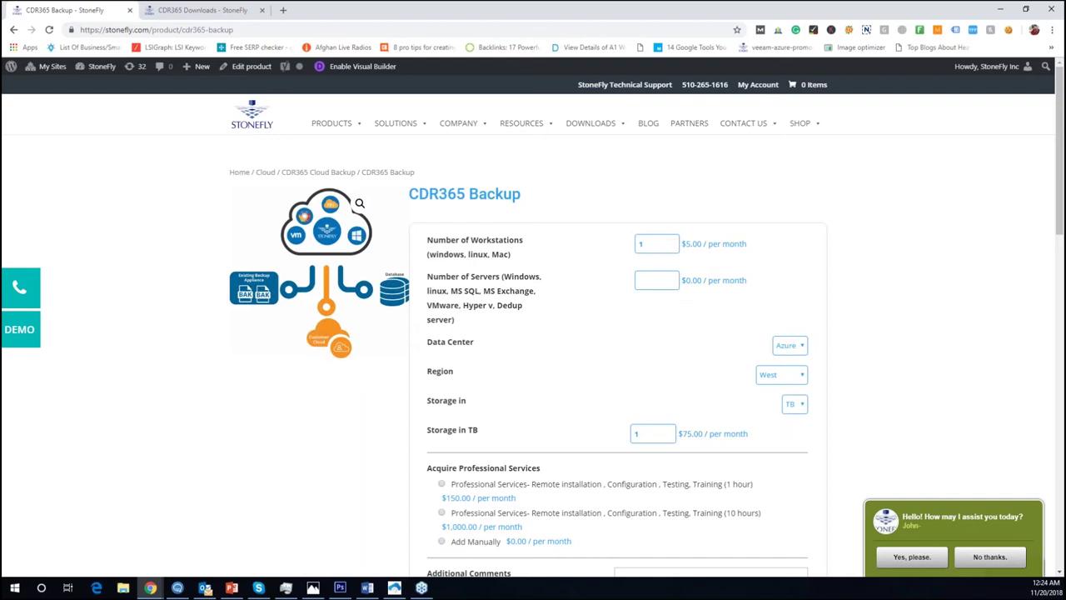
left_click(802, 347)
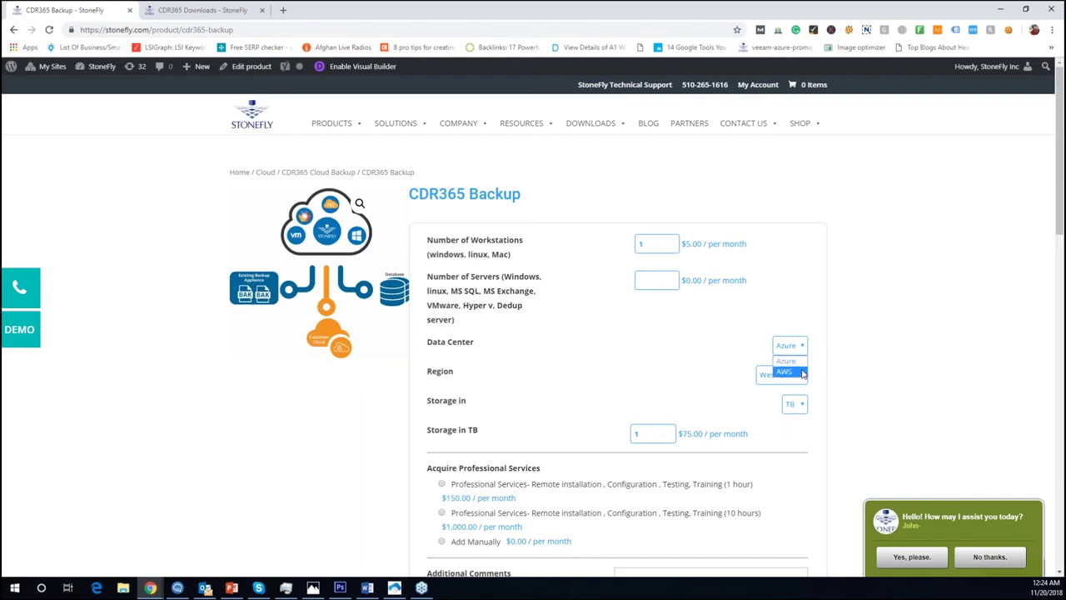
left_click(802, 372)
left_click(797, 376)
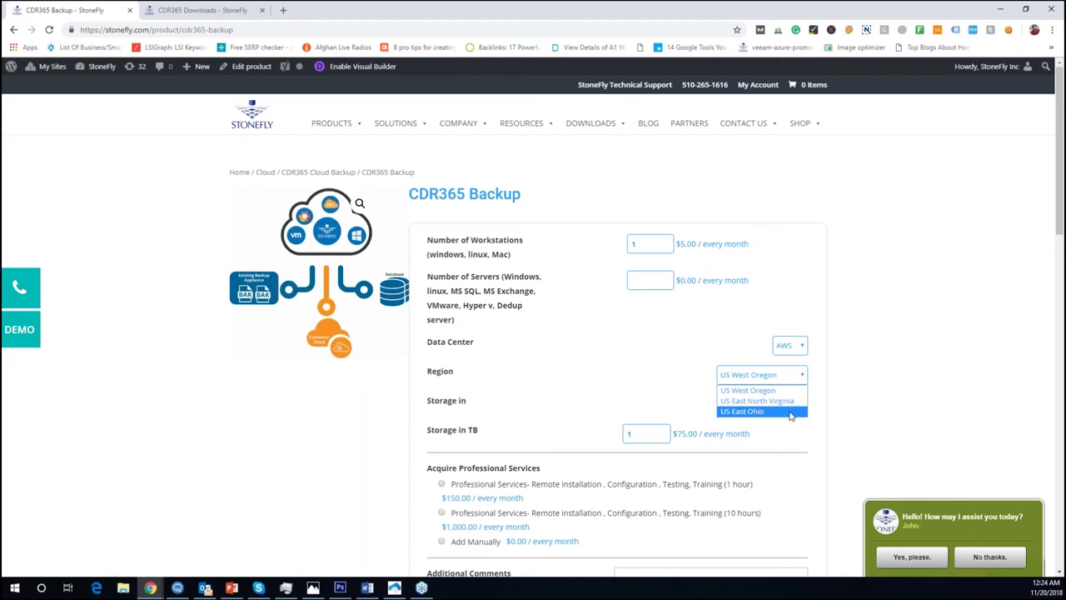
Set the data center back to Azure and check the Region choices for it.
left_click(807, 346)
left_click(805, 361)
left_click(805, 377)
left_click(848, 389)
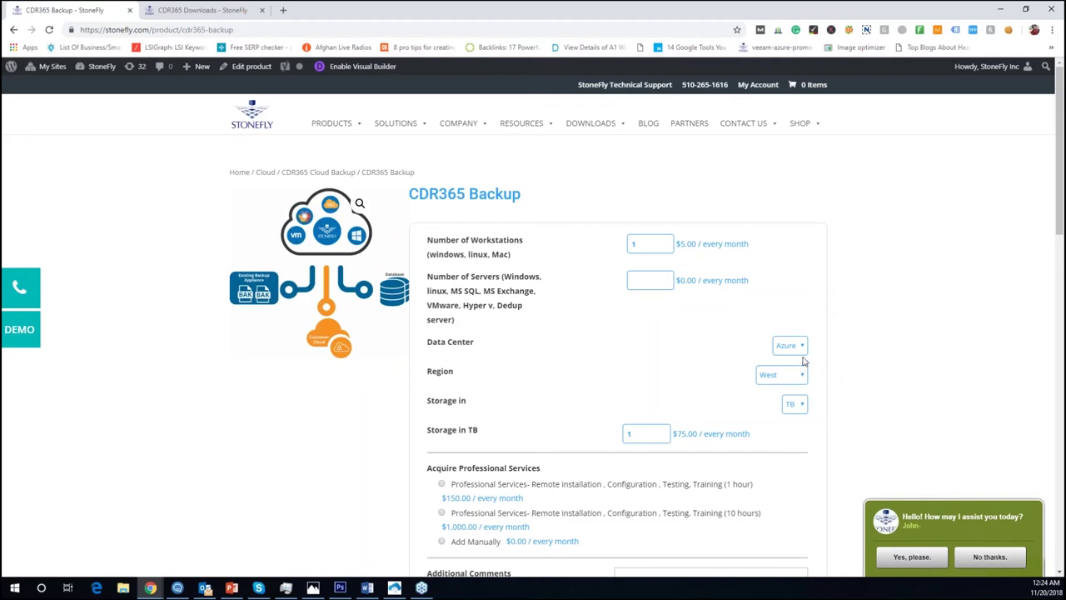
Open the StoneFly Quote form for the order, view its Company Name, Phone and Email fields, and close it without sending.
scroll(804, 352, "down", 1)
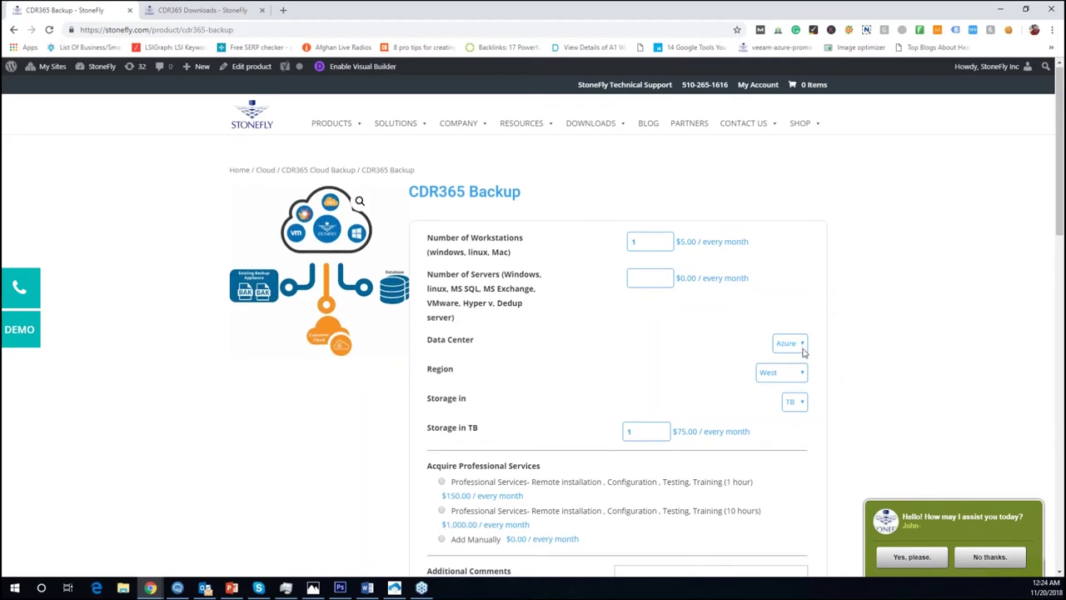
scroll(783, 371, "down", 2)
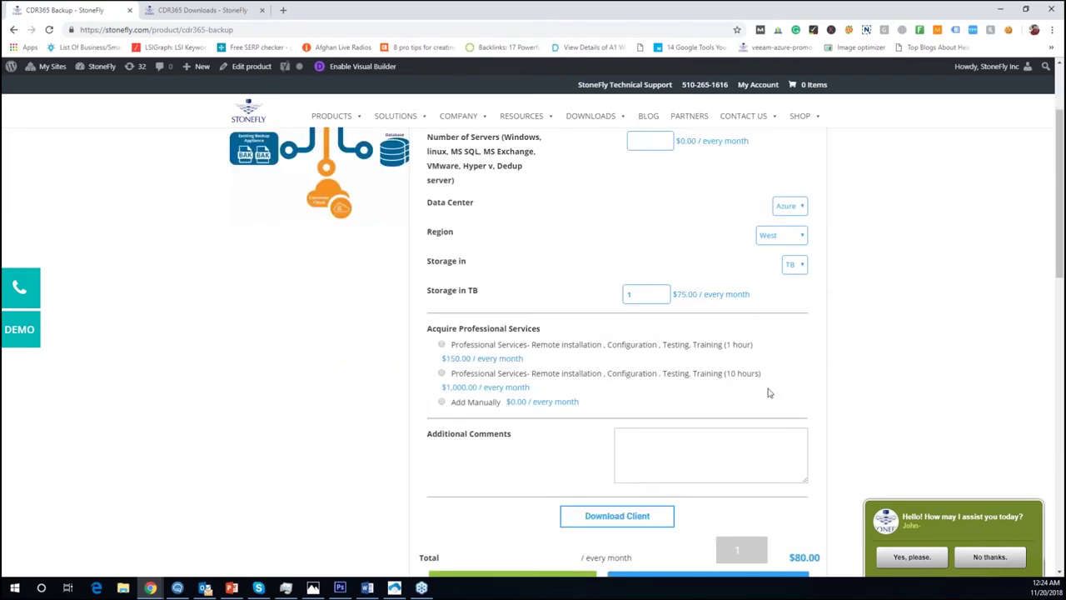
scroll(688, 435, "down", 2)
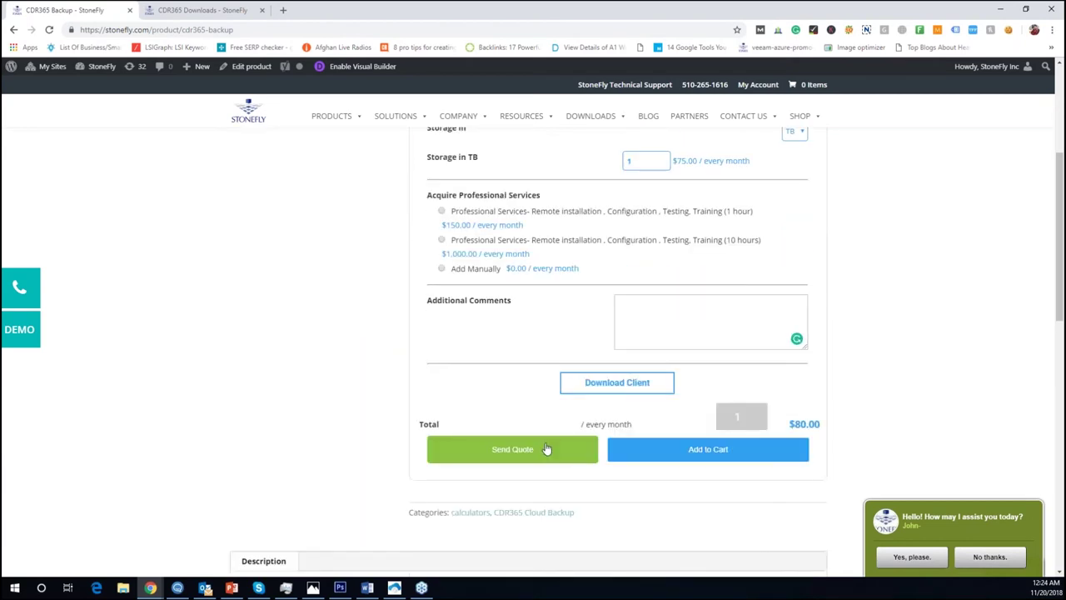
left_click(547, 449)
left_click(527, 451)
left_click(526, 451)
left_click(476, 245)
left_click(472, 271)
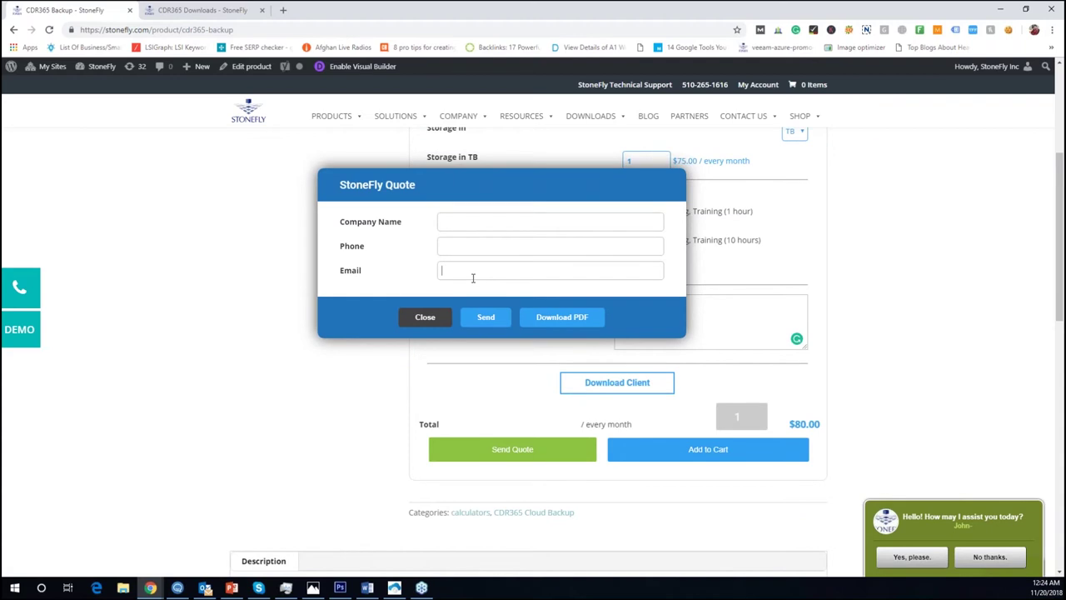
left_click(424, 322)
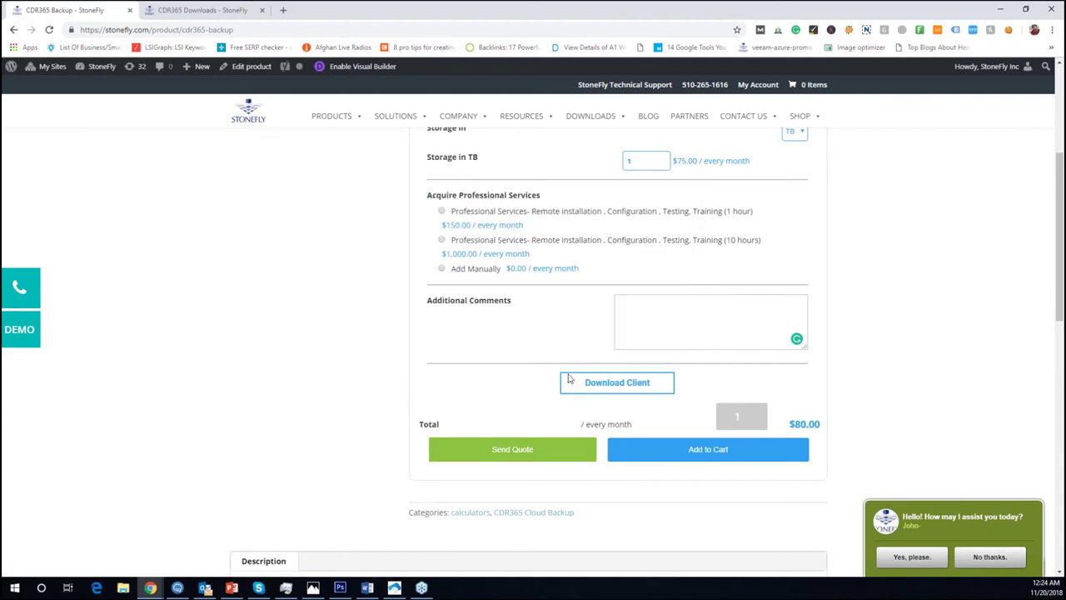
scroll(569, 378, "up", 1)
scroll(569, 378, "up", 3)
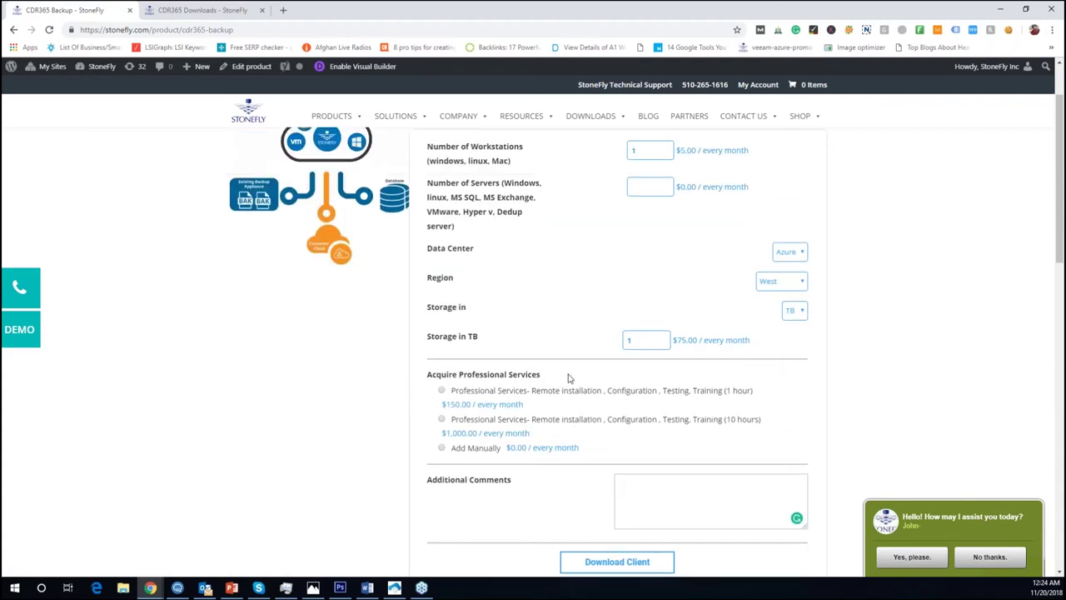
scroll(569, 378, "up", 2)
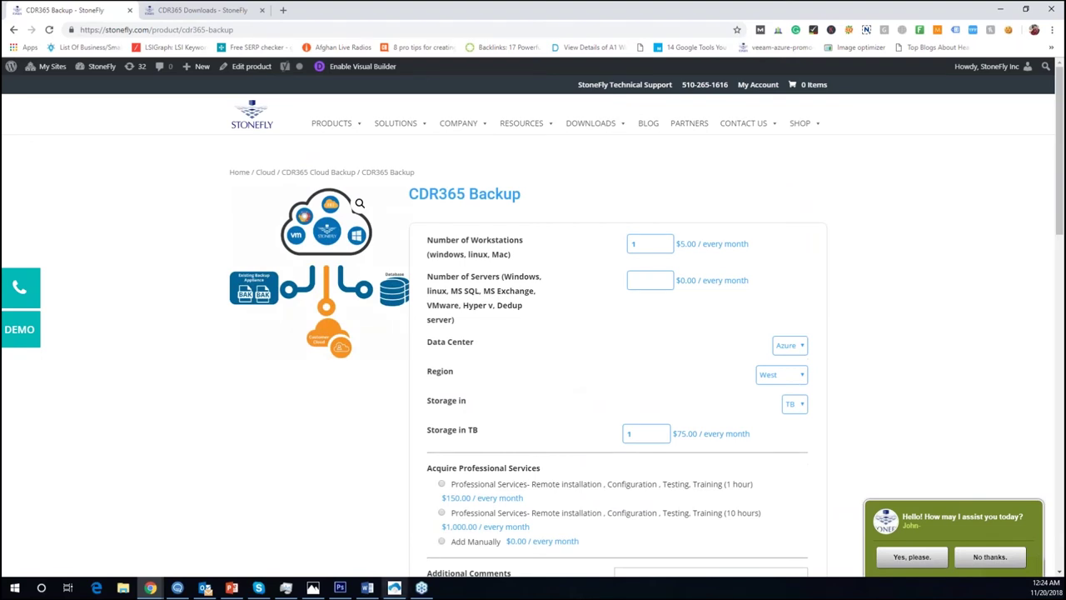
Switch to the Webinar presentation in PowerPoint, start the slide show from the beginning, and advance to the For more information slide.
left_click(231, 588)
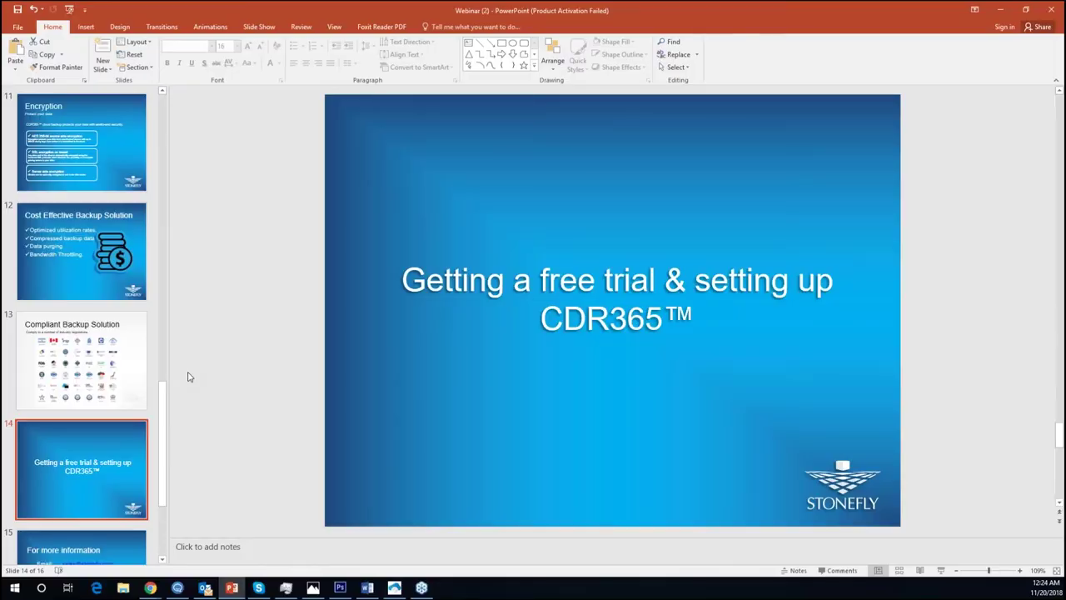
key("F5")
key("Right")
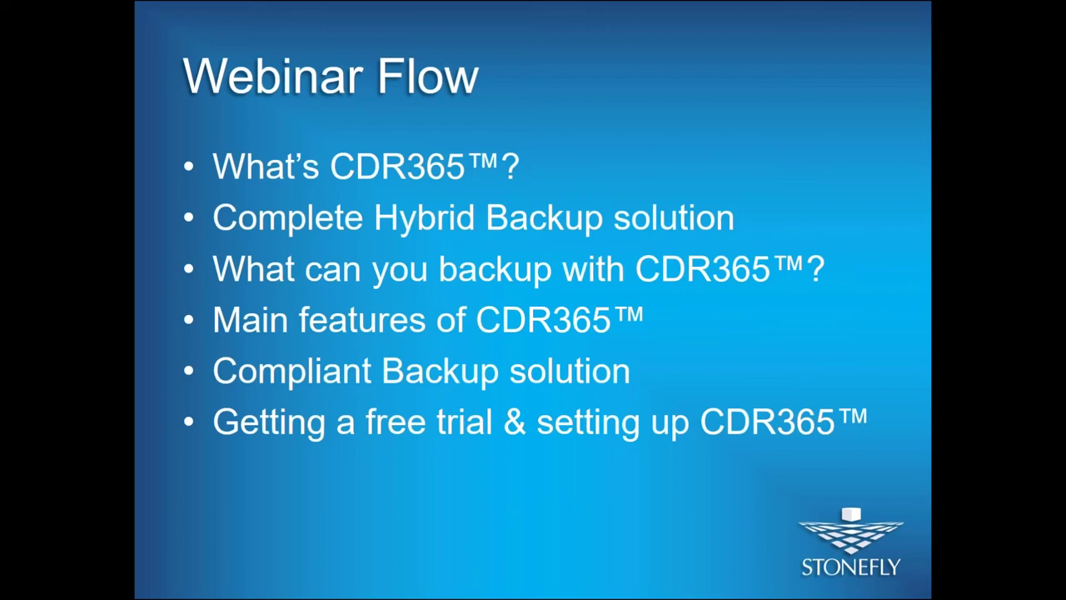
key("Right")
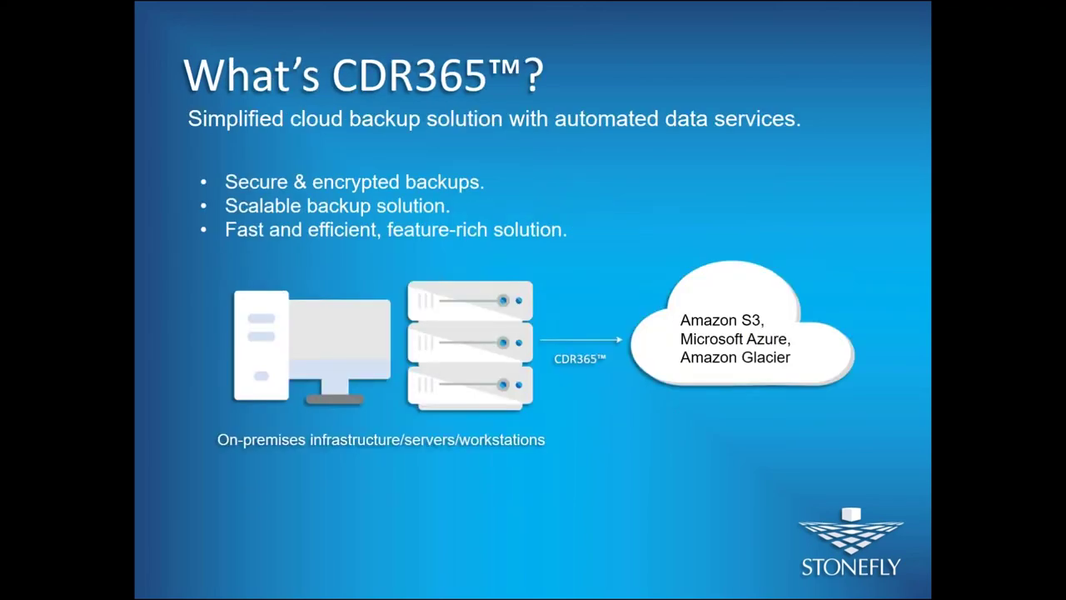
key("Right")
key("Right")
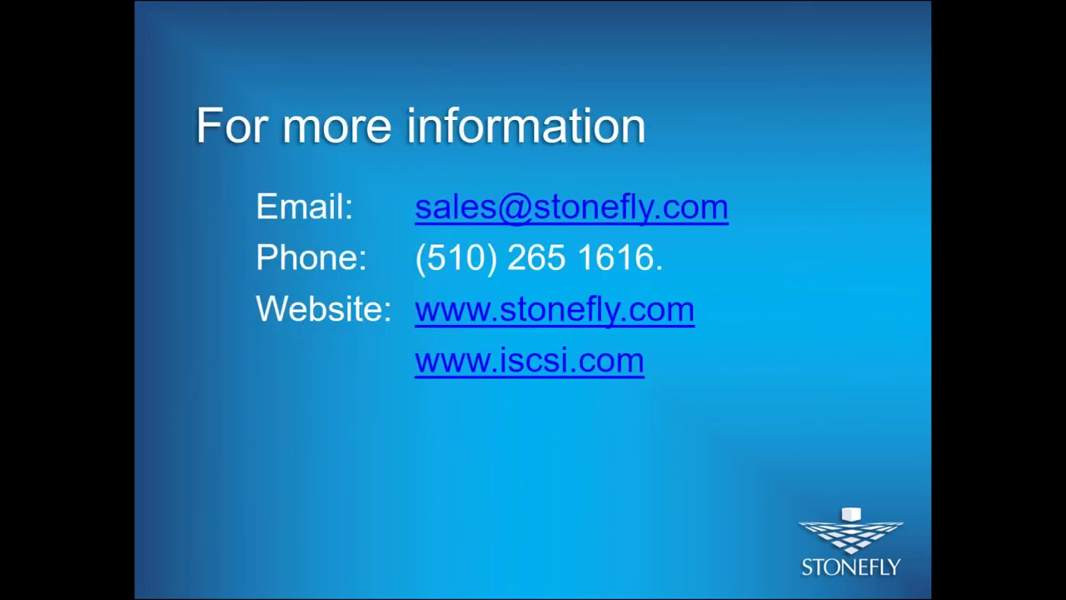